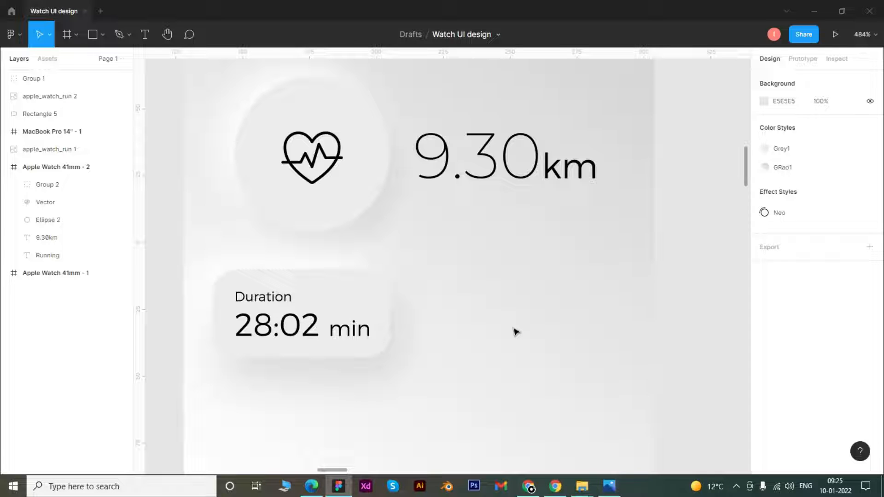
pyautogui.scroll(-1, 512, 329)
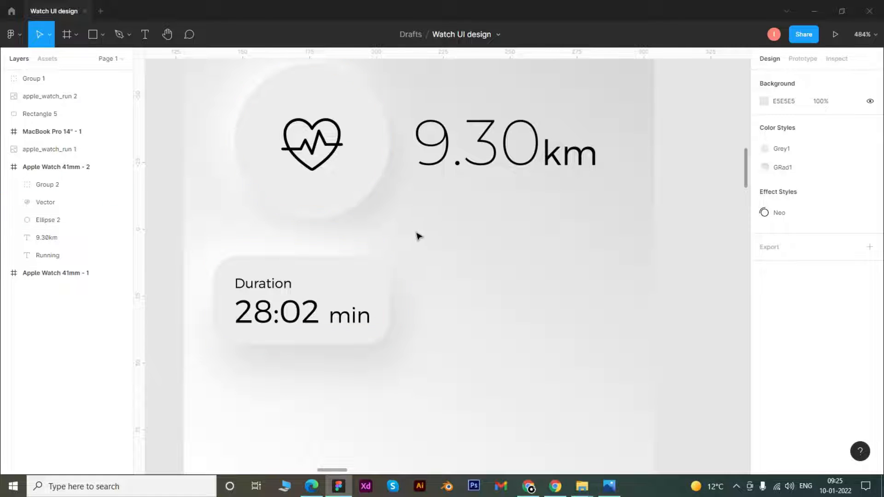
pyautogui.moveTo(449, 206); pyautogui.dragTo(468, 255)
pyautogui.scroll(3, 466, 252)
pyautogui.moveTo(455, 324); pyautogui.dragTo(466, 327)
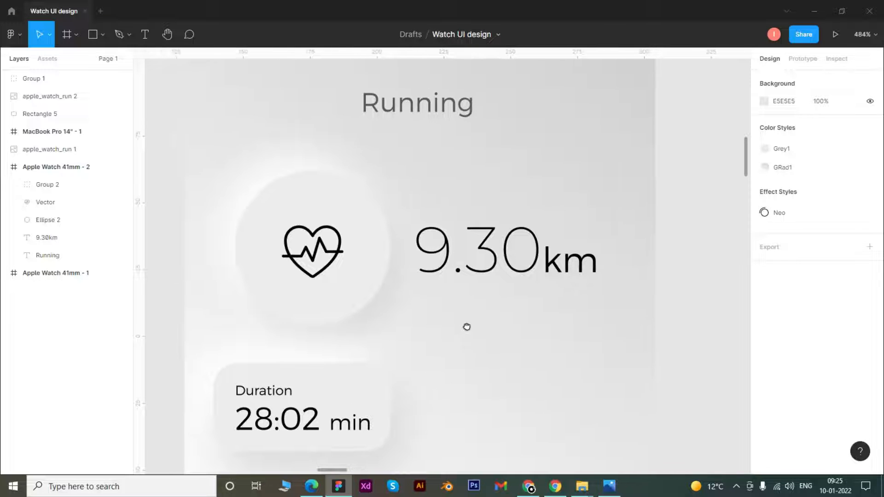
pyautogui.moveTo(460, 371); pyautogui.dragTo(466, 335)
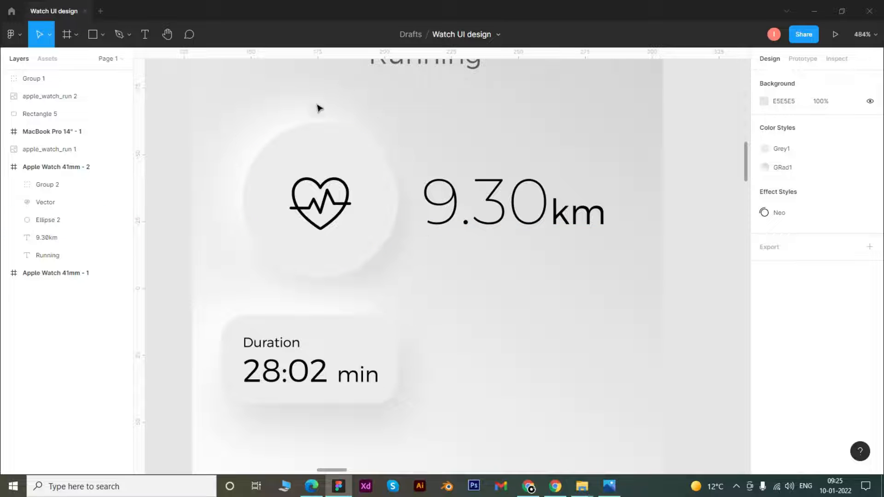
pyautogui.moveTo(527, 354); pyautogui.dragTo(525, 298)
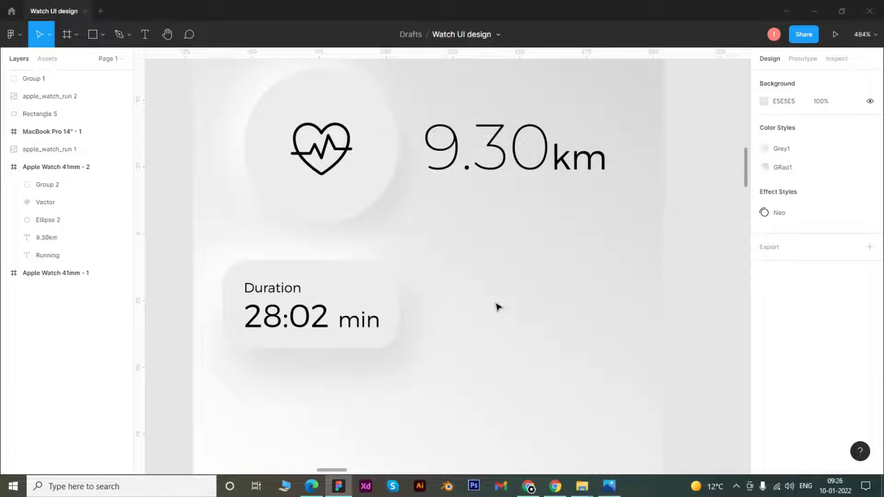
pyautogui.scroll(2, 496, 253)
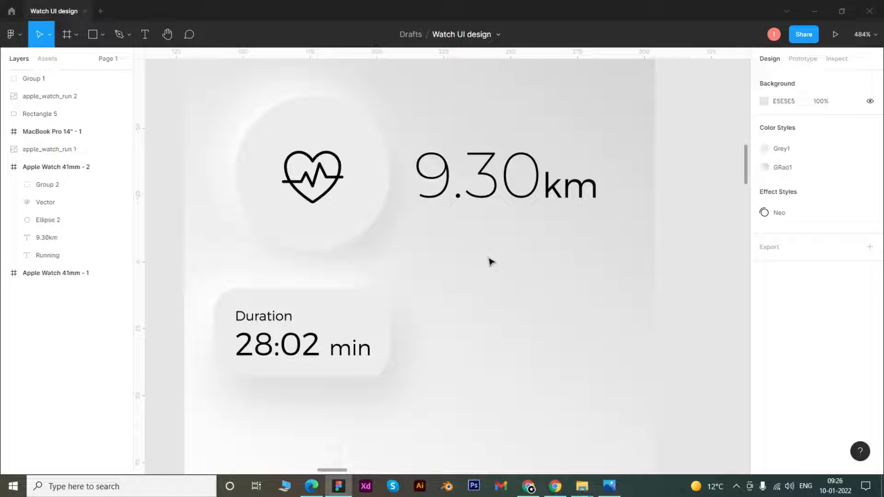
# Compare the cards in the finished Apple Watch 41mm - 1 frame with the layout of the Apple Watch 41mm - 2 frame.
pyautogui.moveTo(169, 198); pyautogui.dragTo(673, 228)
pyautogui.moveTo(445, 246); pyautogui.dragTo(464, 146)
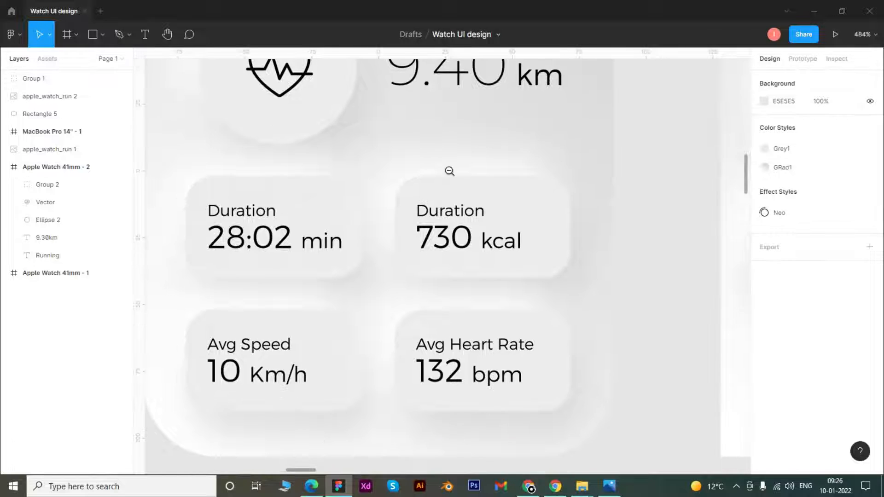
pyautogui.keyDown('alt'); pyautogui.click(449, 172); pyautogui.keyUp('alt')
pyautogui.moveTo(486, 177); pyautogui.dragTo(474, 251)
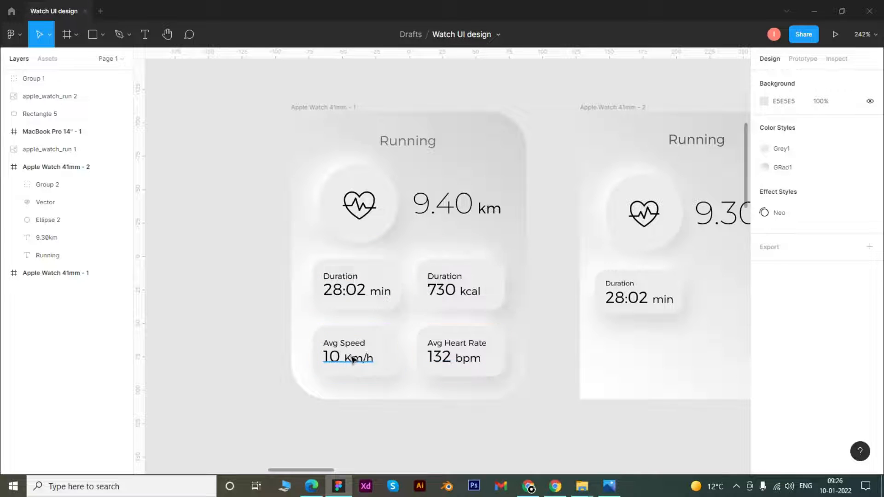
pyautogui.hscroll(5, 559, 288)
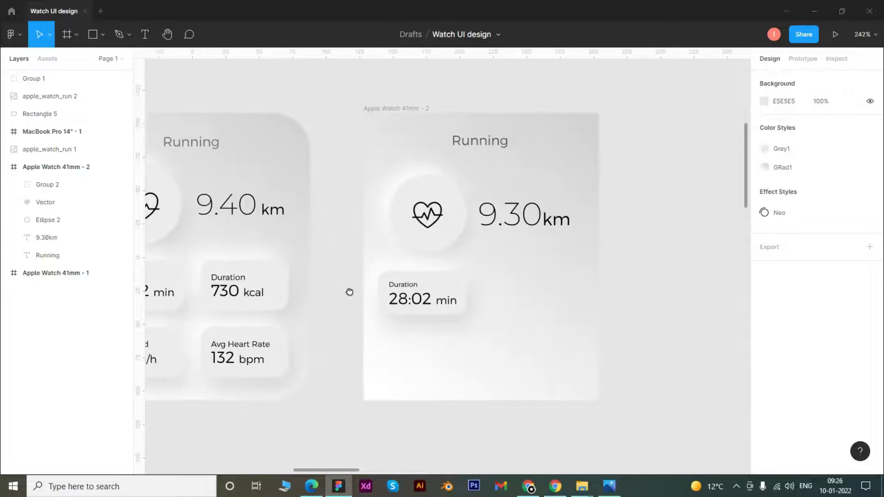
pyautogui.click(545, 269)
pyautogui.scroll(-4, 490, 265)
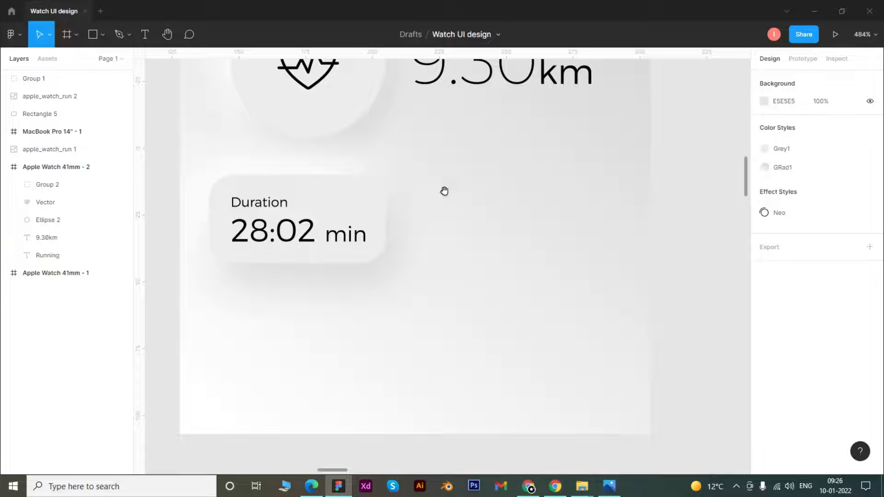
pyautogui.scroll(3, 552, 134)
pyautogui.click(283, 125)
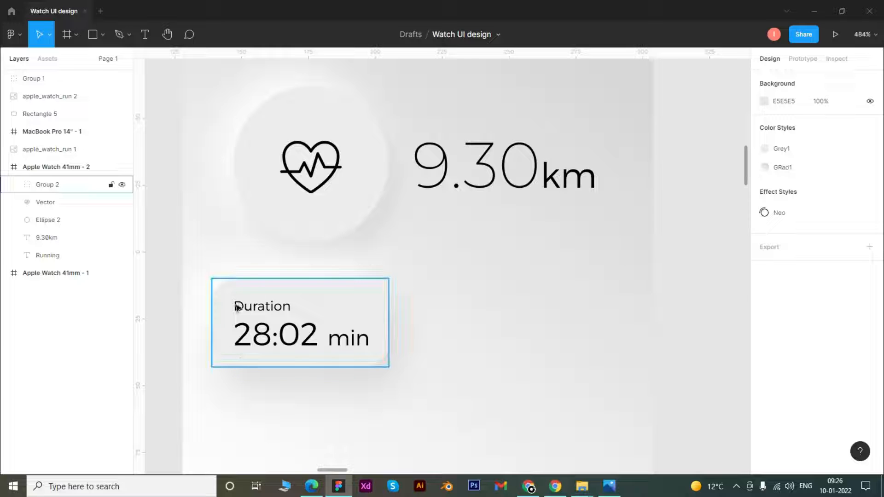
pyautogui.scroll(-3, 403, 336)
pyautogui.click(304, 209)
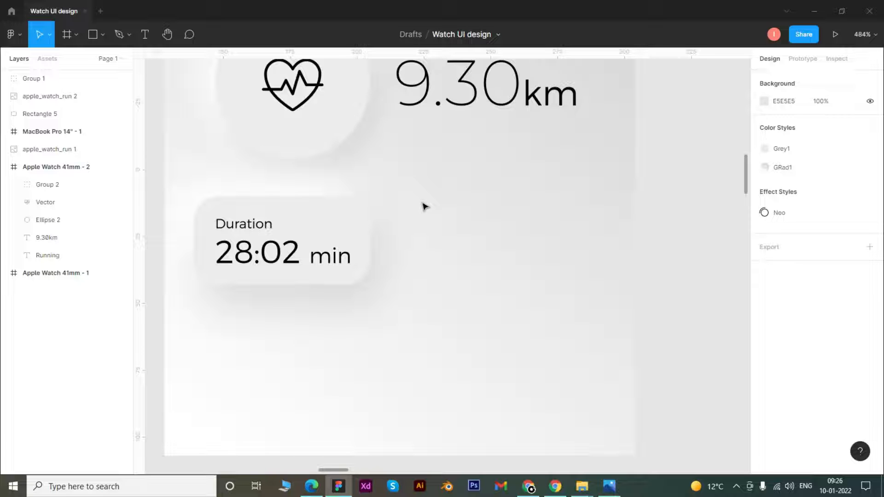
pyautogui.moveTo(182, 339); pyautogui.dragTo(409, 237)
pyautogui.click(403, 238)
pyautogui.moveTo(174, 306); pyautogui.dragTo(407, 206)
pyautogui.click(400, 233)
pyautogui.click(253, 250)
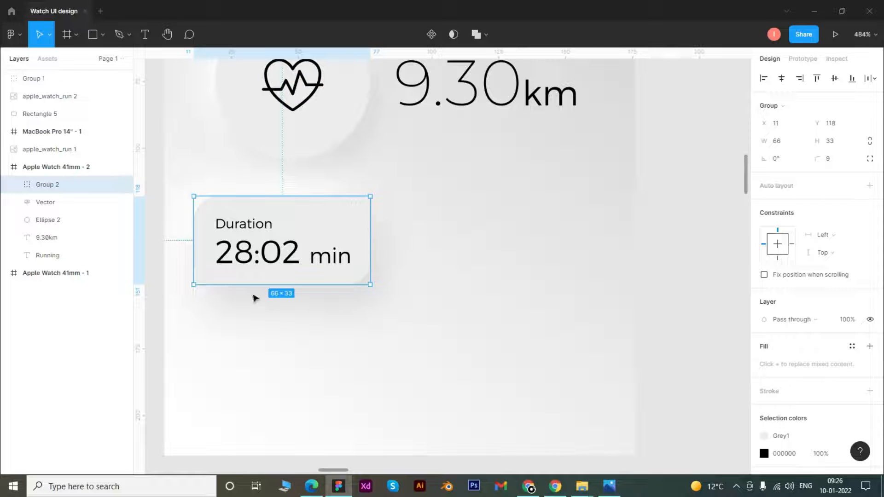
pyautogui.click(473, 214)
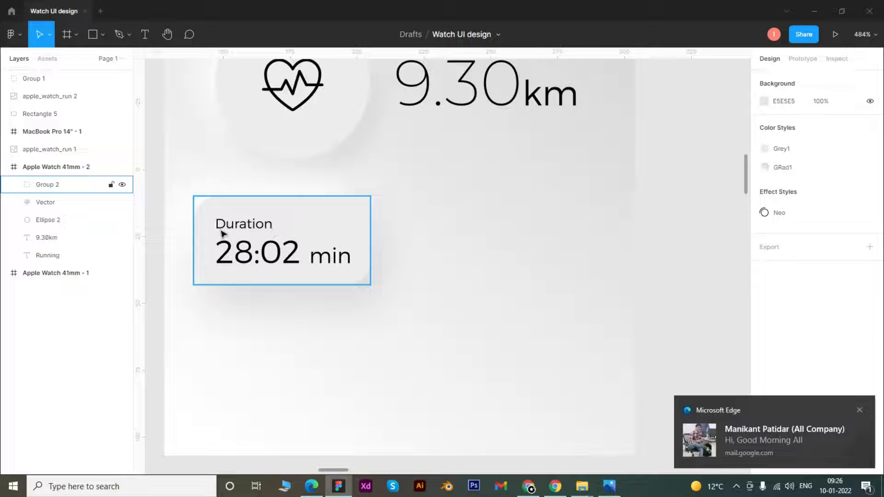
pyautogui.click(859, 410)
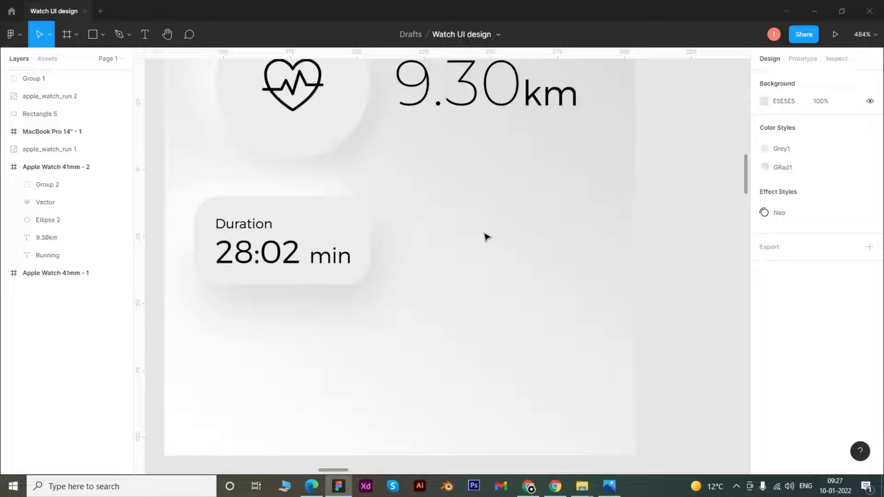
# Rename the Duration card's group in the Apple Watch 41mm - 2 frame as 1.
pyautogui.moveTo(178, 305); pyautogui.dragTo(377, 213)
pyautogui.click(231, 308)
pyautogui.moveTo(193, 314); pyautogui.dragTo(372, 200)
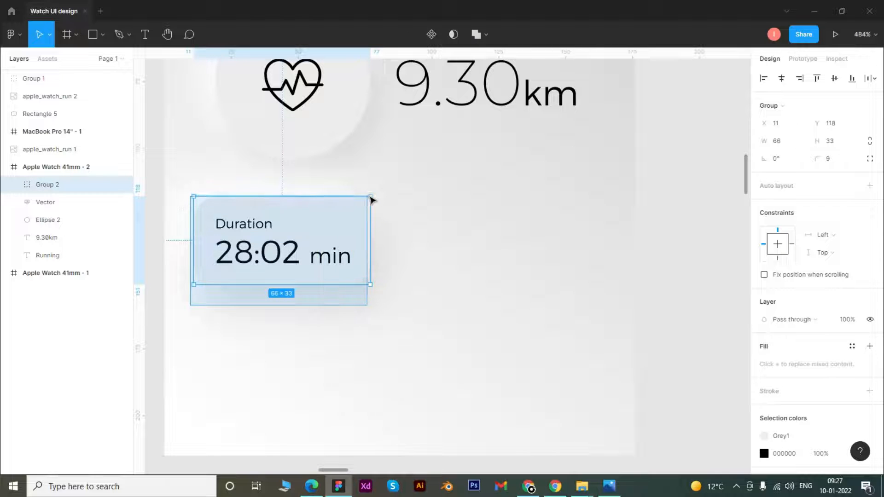
pyautogui.doubleClick(46, 185)
pyautogui.write('1')
pyautogui.press('Return')
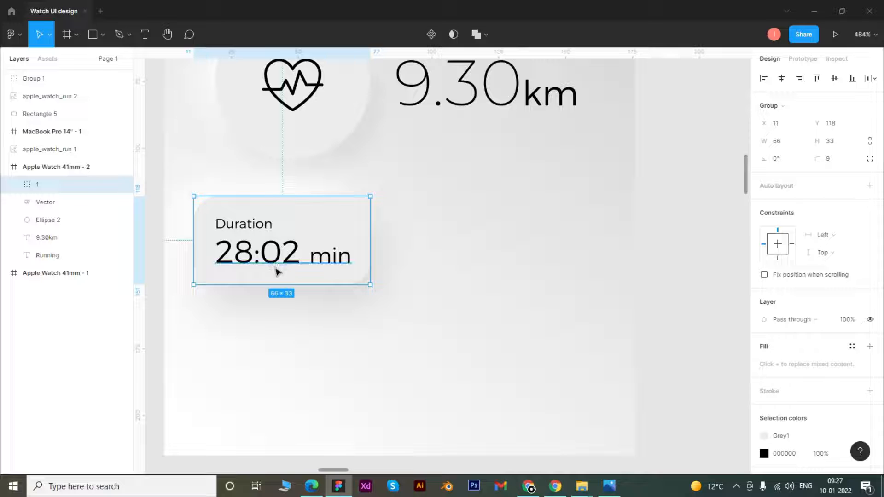
pyautogui.press('alt')
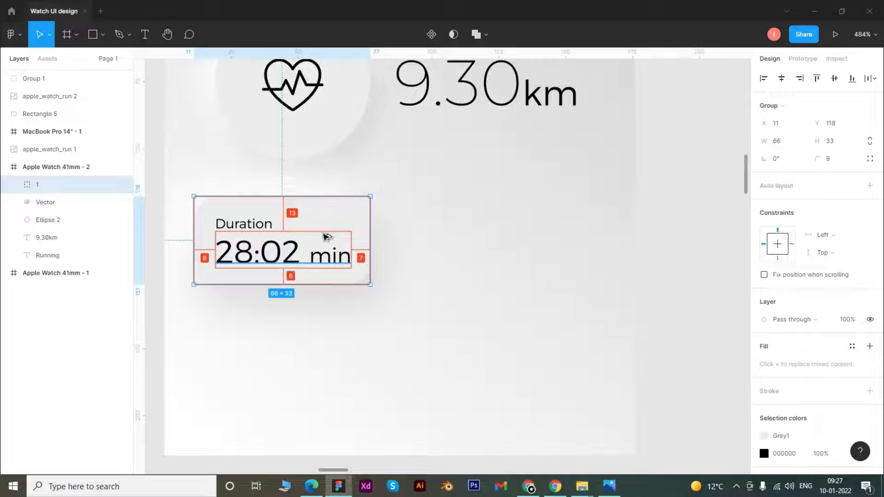
pyautogui.rightClick(302, 251)
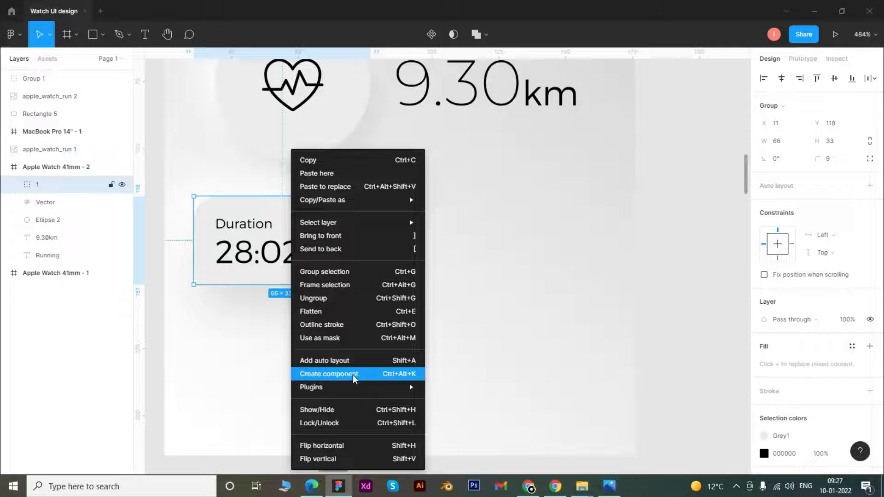
pyautogui.click(415, 374)
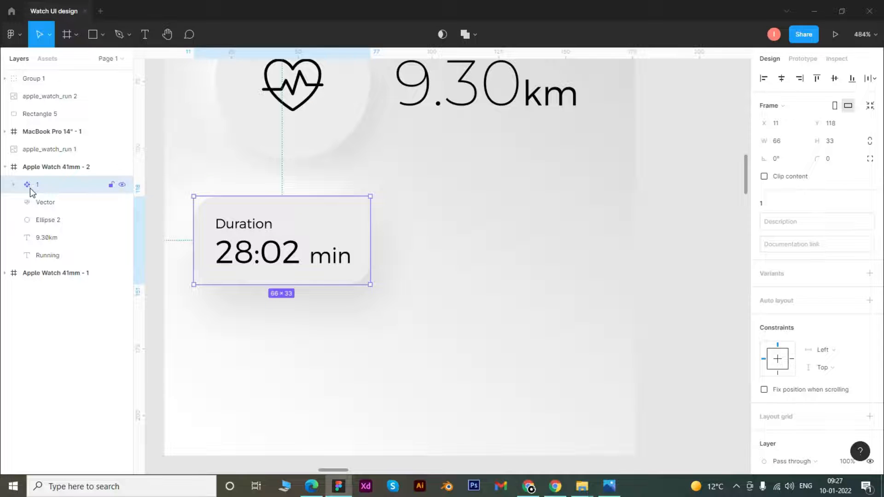
pyautogui.hotkey('ctrl', 'z')
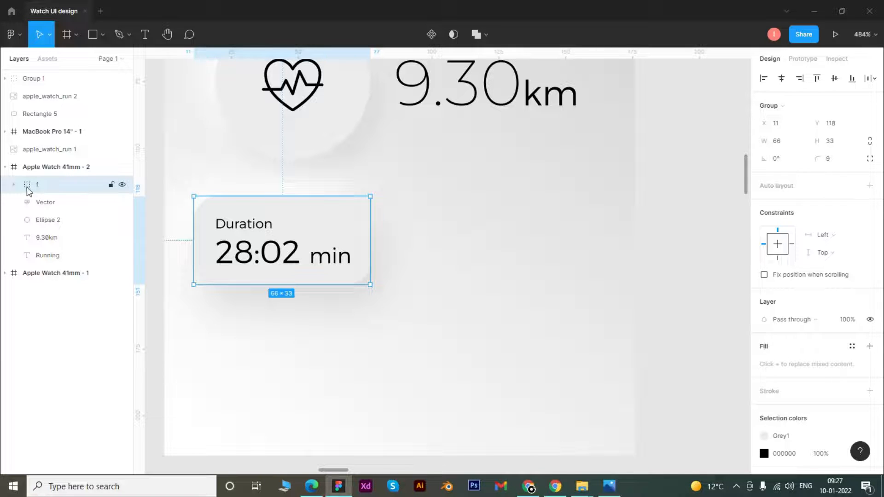
# Convert the Duration card group into a component and place an instance of it to its right at X 95, Y 118.
pyautogui.hotkey('ctrl', 'alt', 'k')
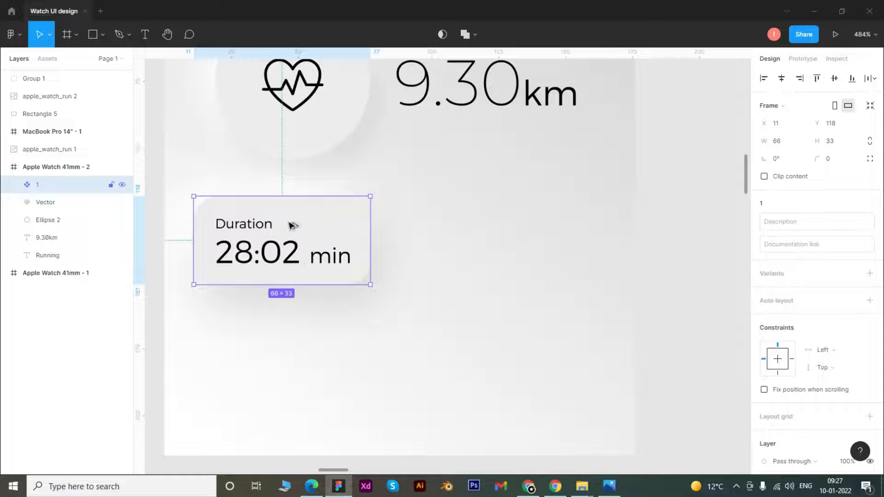
pyautogui.moveTo(308, 225); pyautogui.dragTo(517, 233)
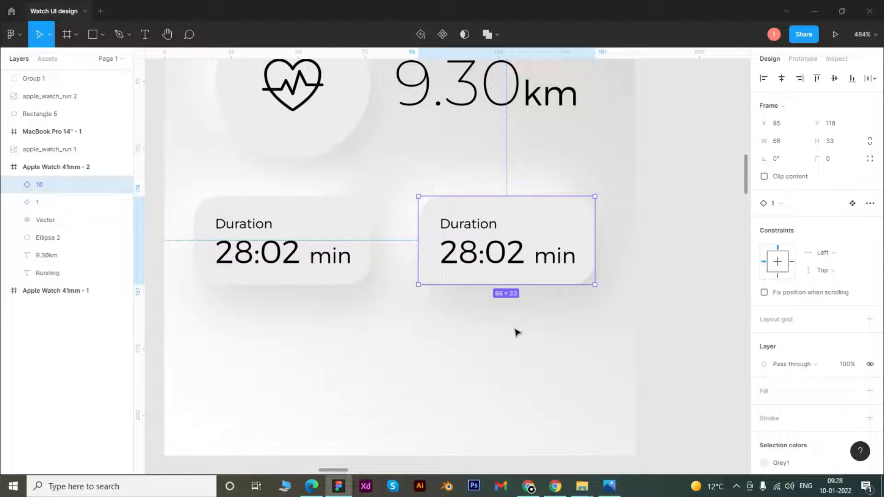
# Shift the original Duration card slightly to the right and move its copy left to X 93.
pyautogui.moveTo(189, 334)
pyautogui.mouseDown()
pyautogui.moveTo(349, 210)
pyautogui.moveTo(337, 222)
pyautogui.mouseUp()
pyautogui.moveTo(461, 318); pyautogui.dragTo(577, 208)
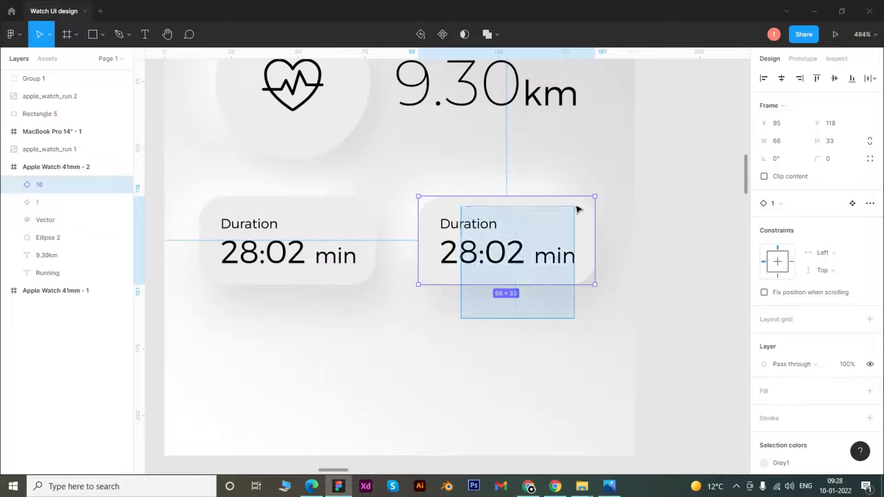
pyautogui.moveTo(553, 244); pyautogui.dragTo(547, 241)
pyautogui.click(431, 373)
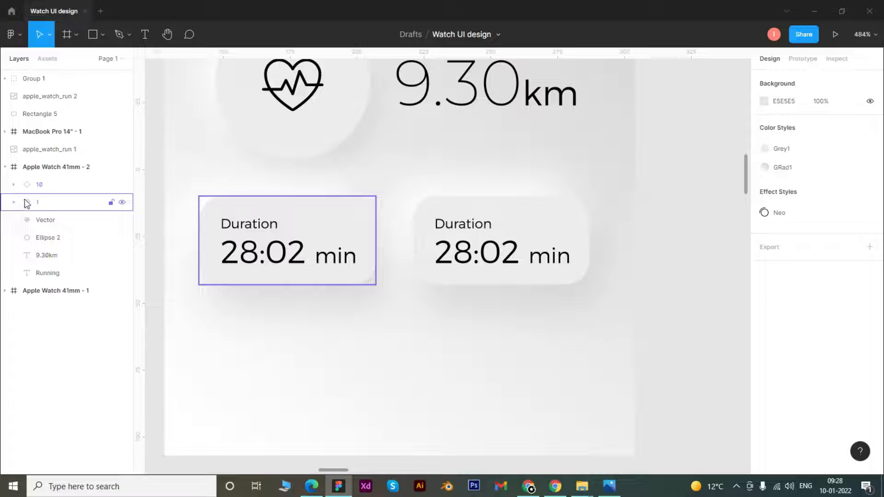
pyautogui.click(35, 186)
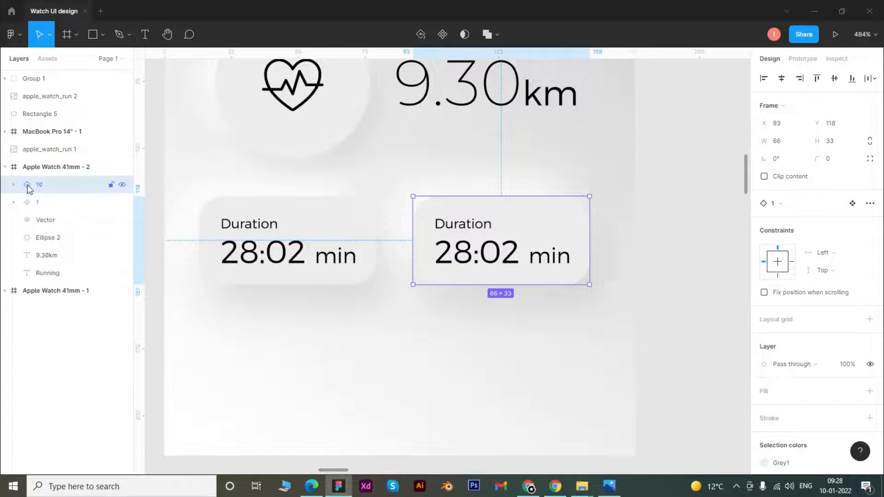
pyautogui.click(450, 323)
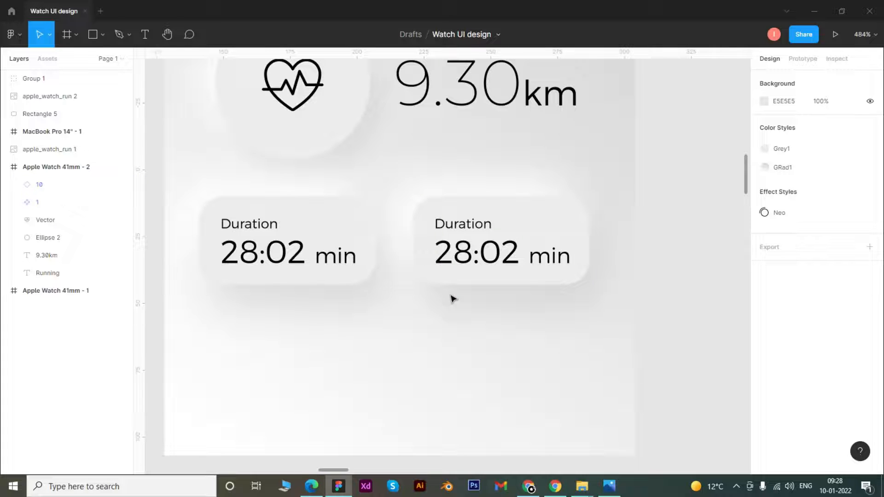
pyautogui.click(496, 257)
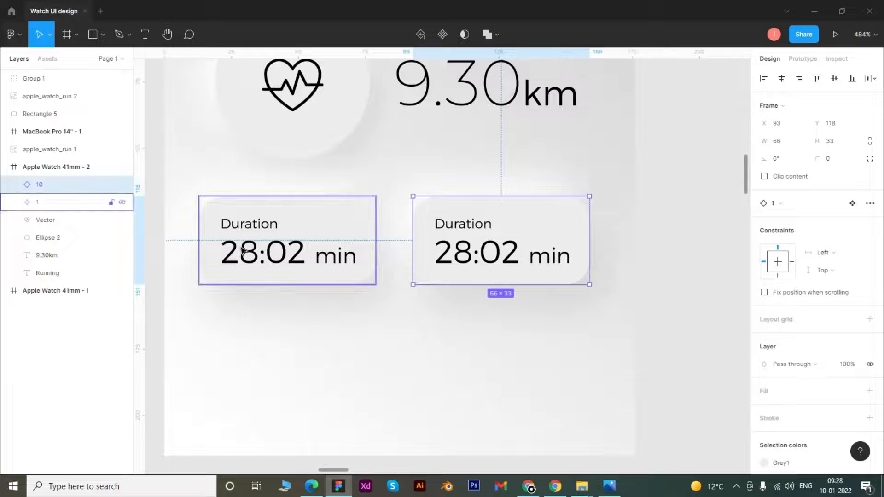
# Set the font size of the Duration label in the original card component to 6.
pyautogui.click(256, 236)
pyautogui.doubleClick(255, 225)
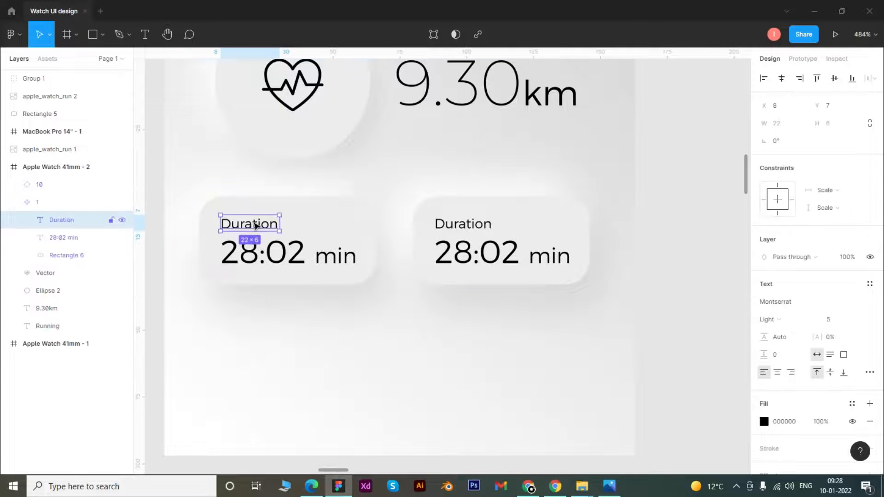
pyautogui.doubleClick(255, 225)
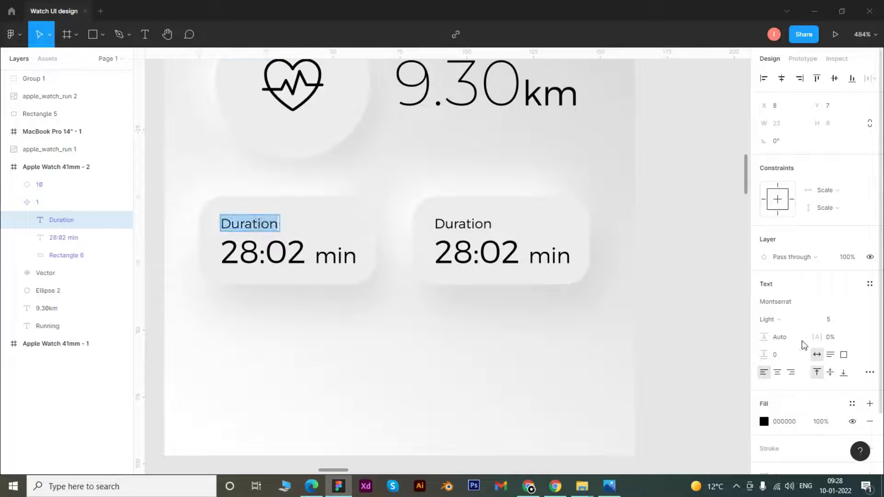
pyautogui.click(841, 319)
pyautogui.press('Up')
pyautogui.press('Up')
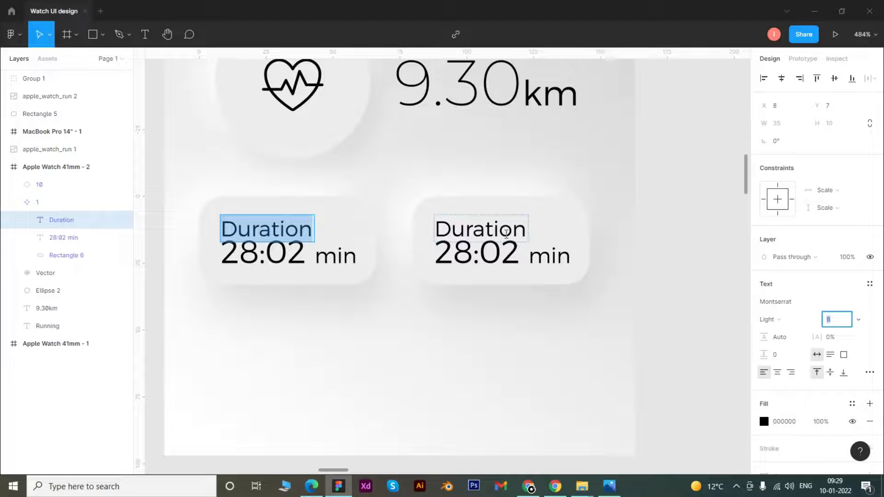
pyautogui.press('Down')
pyautogui.press('Down')
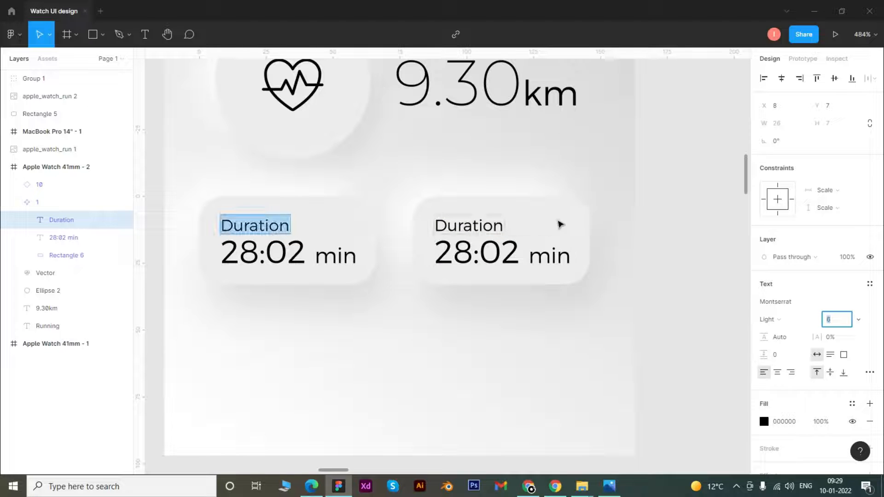
# Try font size 15 on the 28:02 value in the original card component and return it to 12.
pyautogui.doubleClick(271, 254)
pyautogui.moveTo(304, 252); pyautogui.dragTo(125, 260)
pyautogui.click(833, 319)
pyautogui.press('Up')
pyautogui.press('Up')
pyautogui.press('Up')
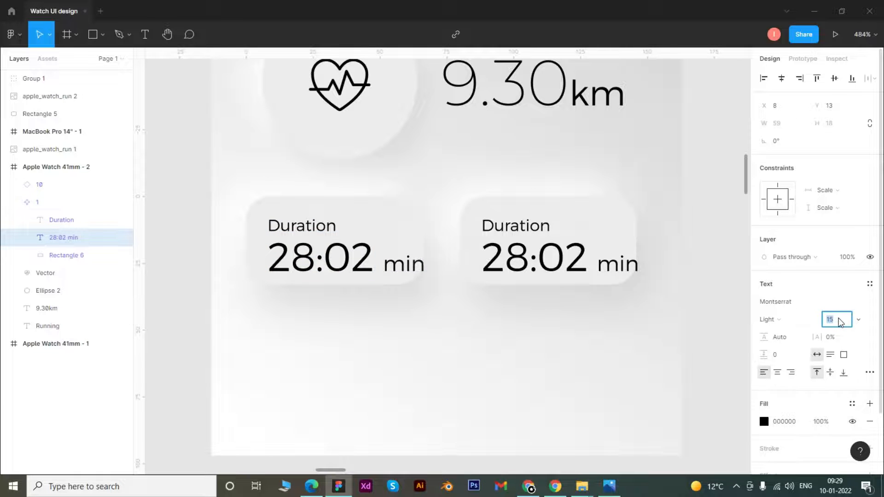
pyautogui.press('Down')
pyautogui.press('Down')
pyautogui.press('Down')
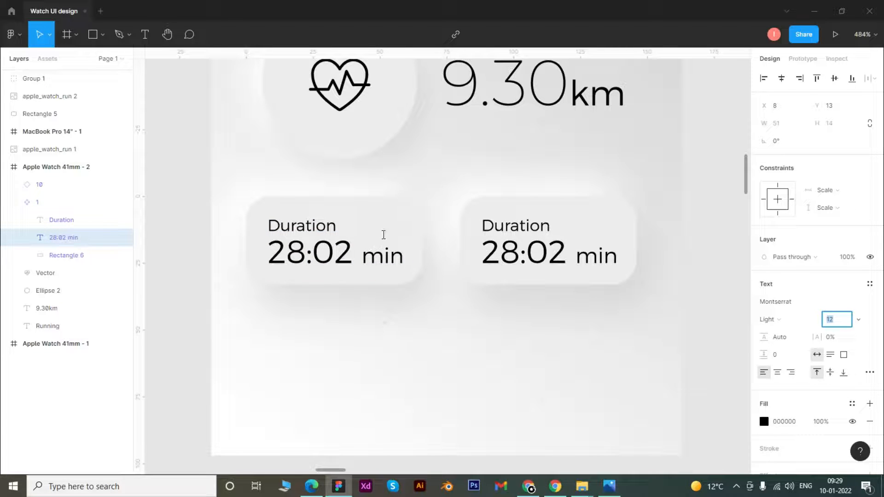
pyautogui.press('Return')
pyautogui.press('Escape')
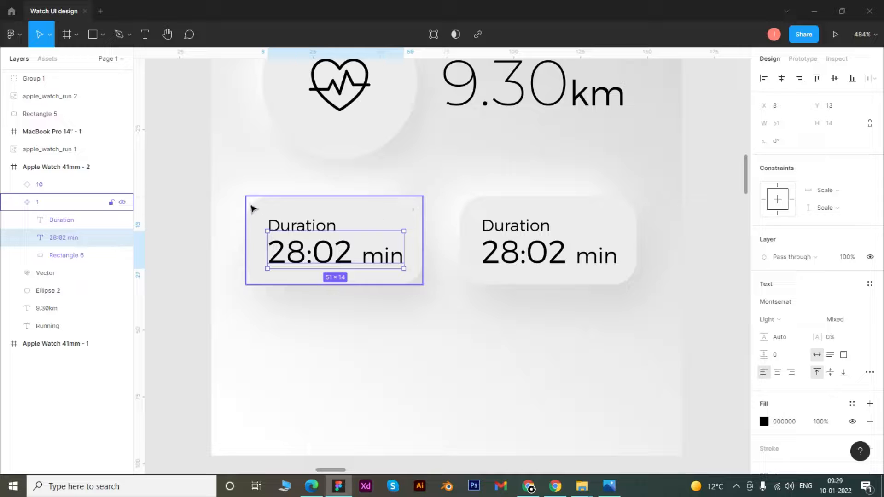
# Set the corner radius of the original card component's background rectangle to 16.
pyautogui.click(415, 210)
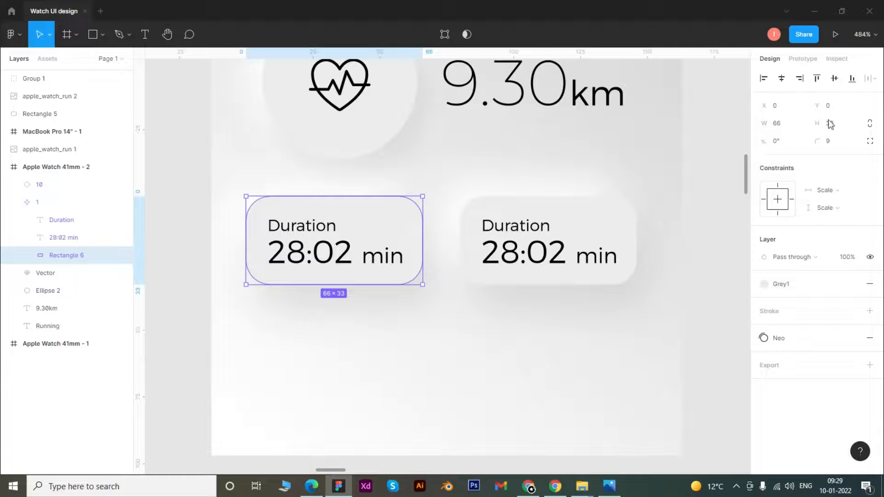
pyautogui.click(834, 145)
pyautogui.write('17')
pyautogui.press('Return')
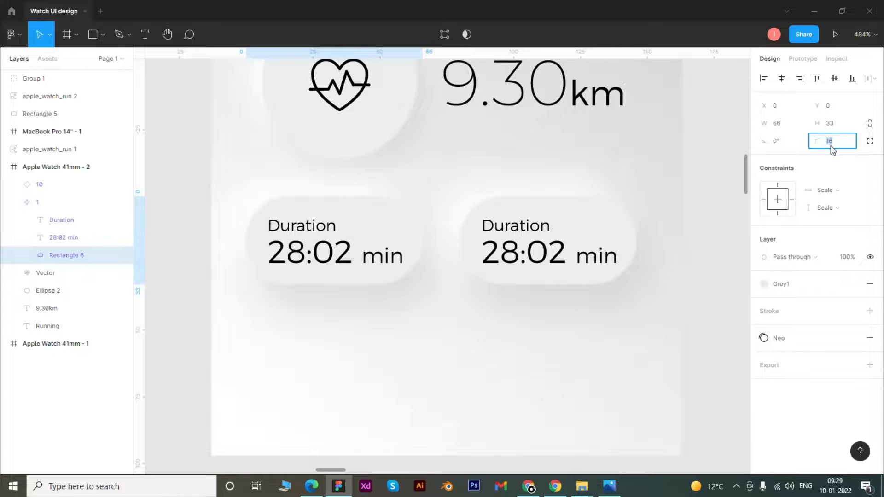
# Try corner radii of 26 and 40 on the original card's background rectangle and settle on 9.
pyautogui.write('26')
pyautogui.press('Return')
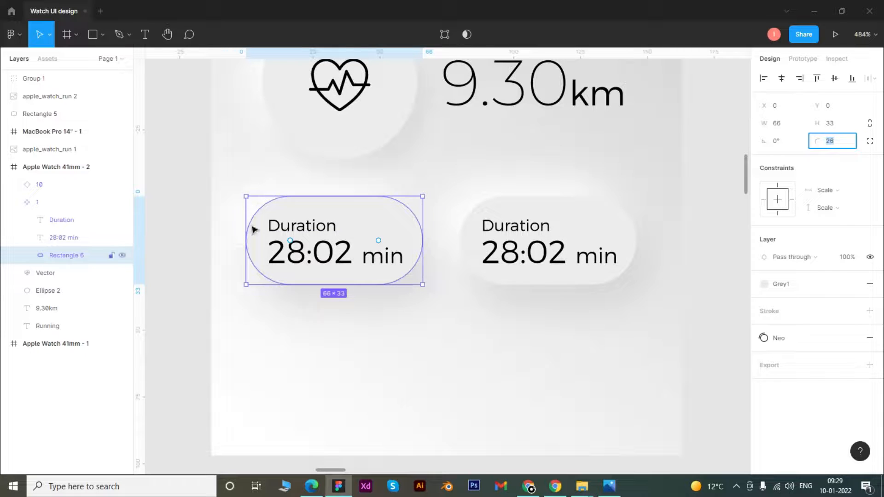
pyautogui.press('Up')
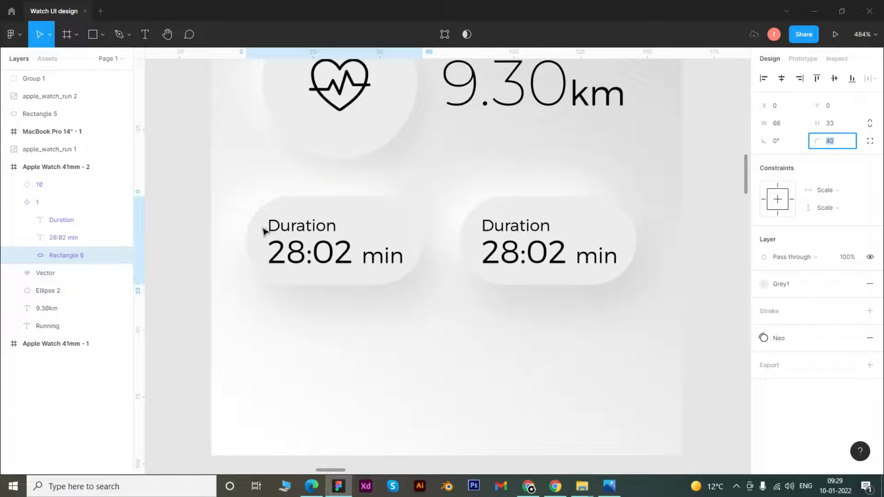
pyautogui.write('9')
pyautogui.press('Return')
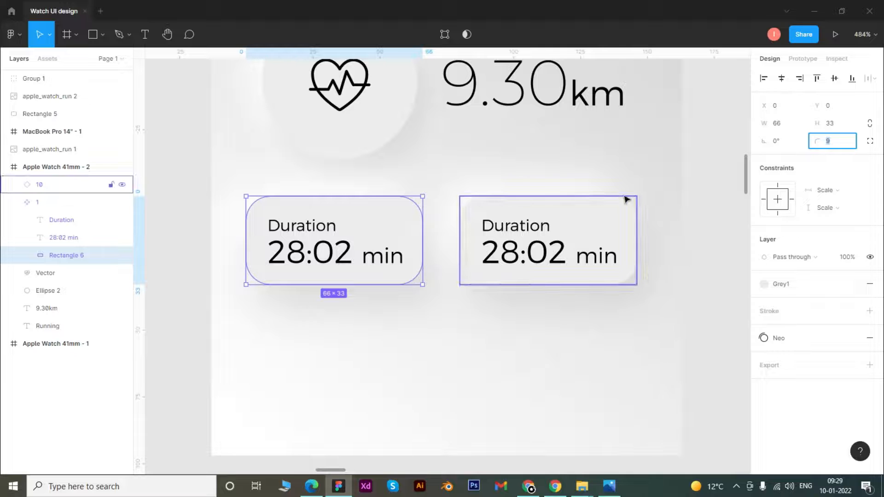
pyautogui.click(542, 303)
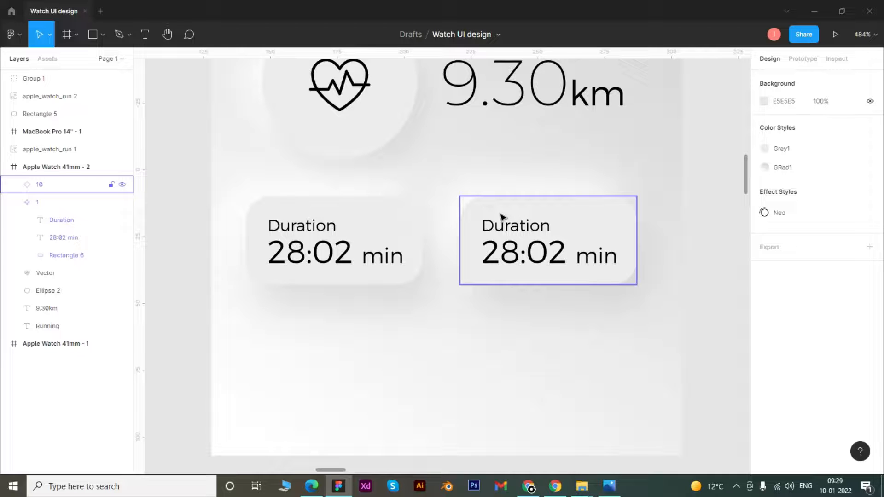
# Duplicate the Duration card twice beneath the first row to form a two-by-two grid of cards.
pyautogui.click(558, 232)
pyautogui.moveTo(558, 232); pyautogui.dragTo(367, 345)
pyautogui.click(436, 302)
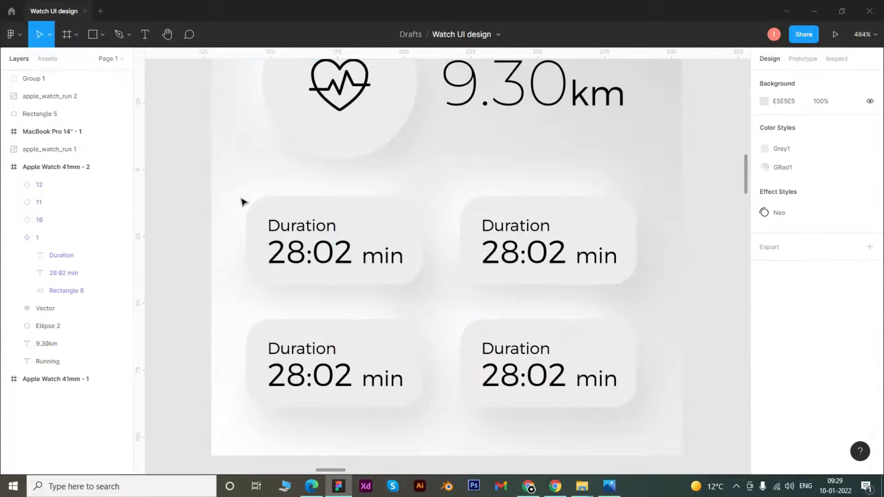
# Try font size 7 on the Duration label in the original card component and undo the change.
pyautogui.click(330, 231)
pyautogui.doubleClick(330, 230)
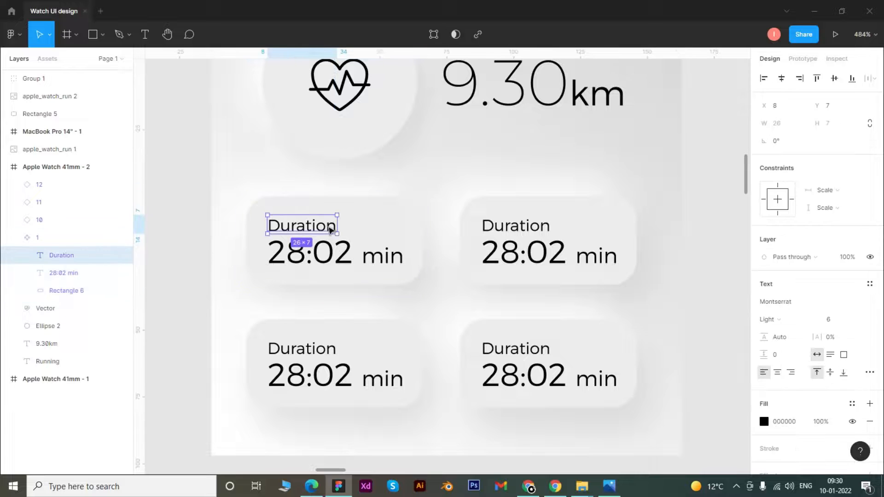
pyautogui.click(836, 319)
pyautogui.write('8')
pyautogui.press('Return')
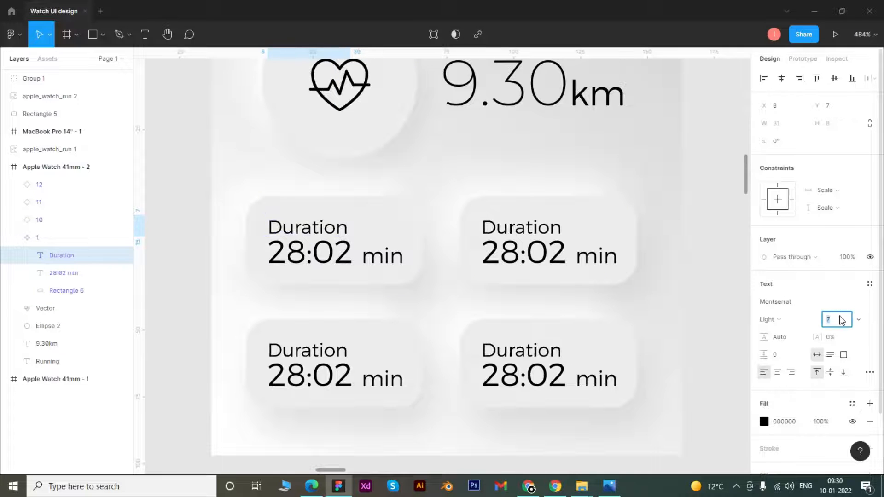
pyautogui.hotkey('ctrl', 'z')
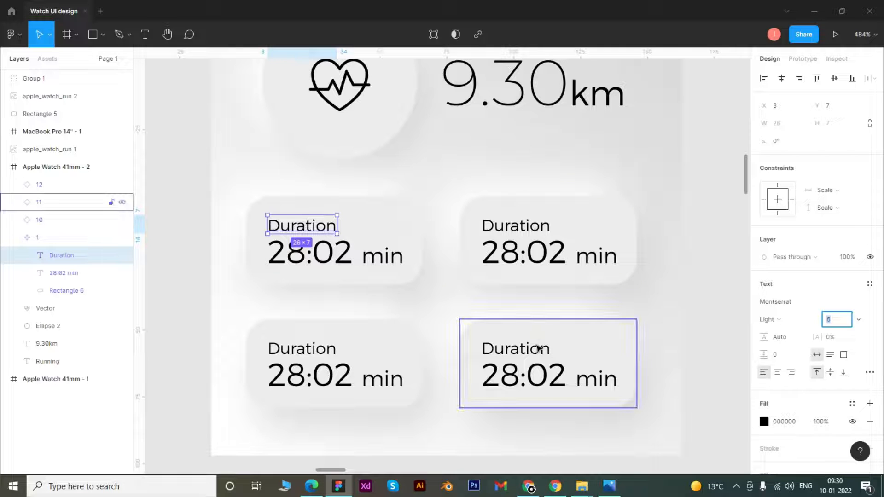
# Try clearing the whole 28:02 min value in the second card of the first row and undo the deletion.
pyautogui.click(530, 234)
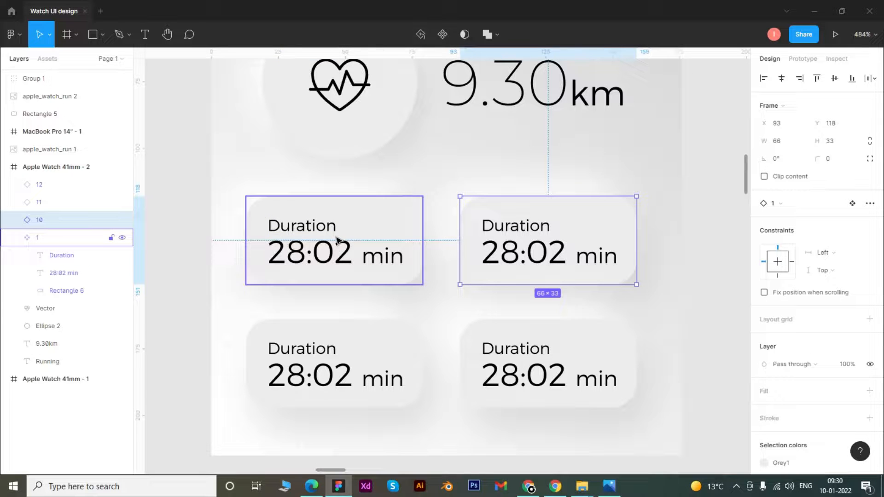
pyautogui.click(554, 263)
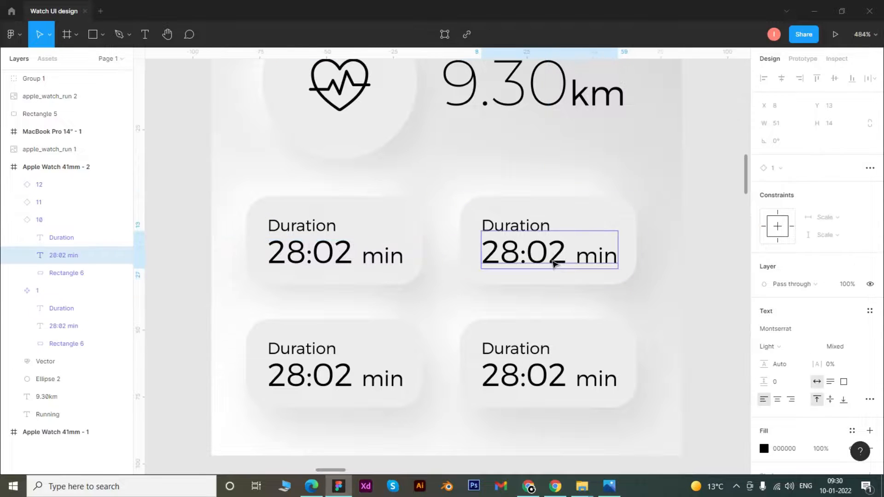
pyautogui.doubleClick(581, 259)
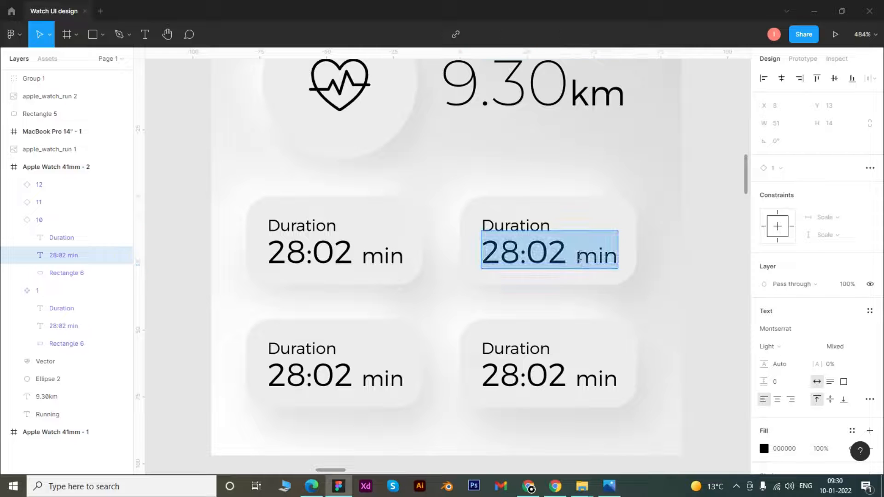
pyautogui.scroll(-1, 301, 297)
pyautogui.press('BackSpace')
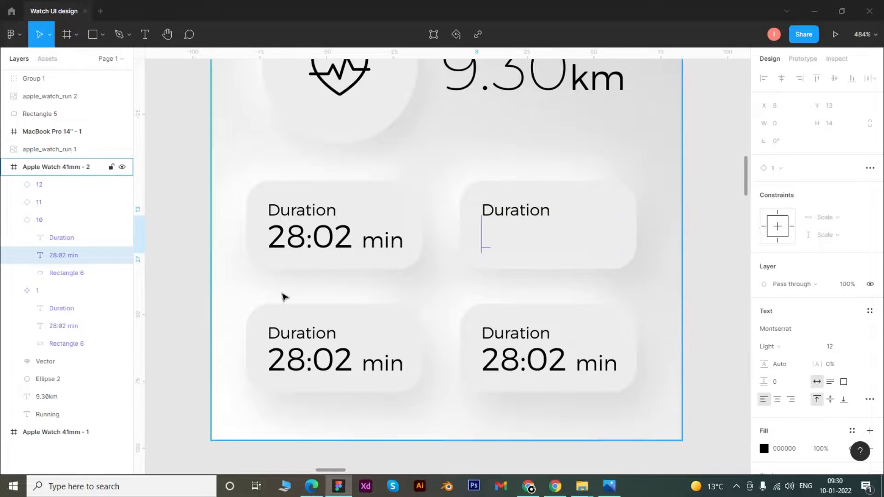
pyautogui.hotkey('ctrl', 'z')
pyautogui.press('Escape')
# Change the value in the second card of the first row to 730 and its unit to Kcal.
pyautogui.moveTo(192, 242); pyautogui.dragTo(252, 265)
pyautogui.doubleClick(572, 251)
pyautogui.click(572, 243)
pyautogui.moveTo(596, 243); pyautogui.dragTo(506, 252)
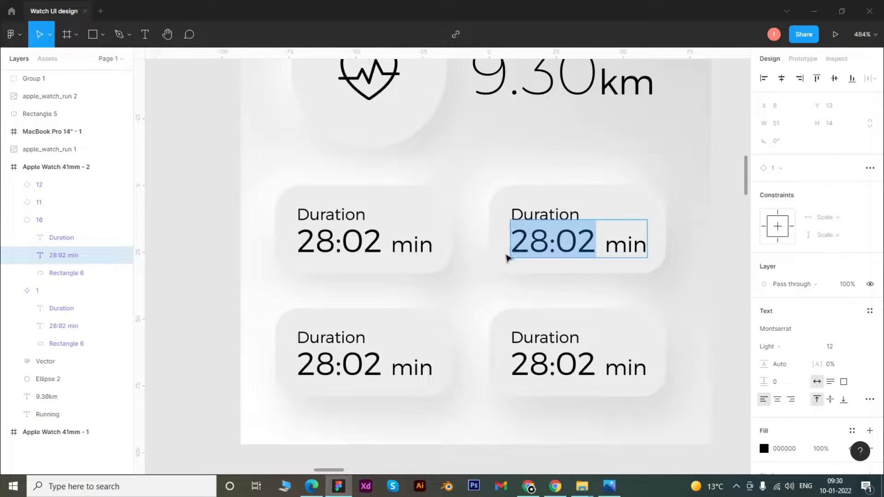
pyautogui.write('730')
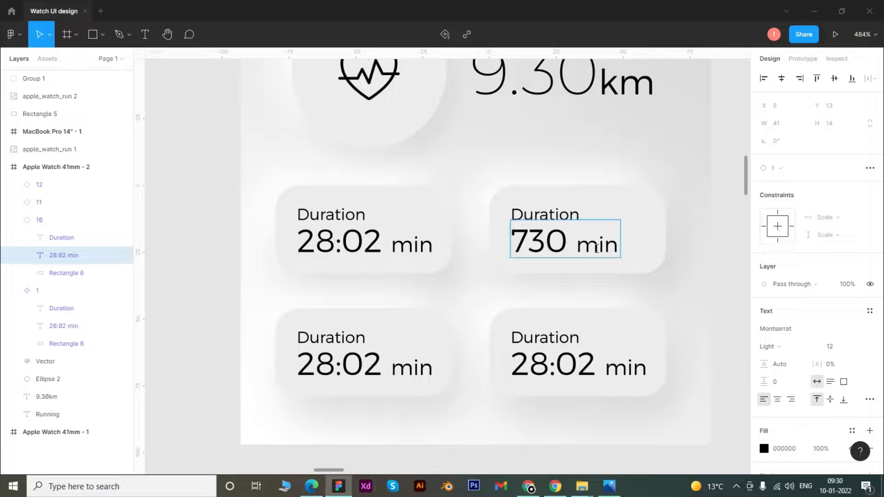
pyautogui.moveTo(577, 244); pyautogui.dragTo(639, 245)
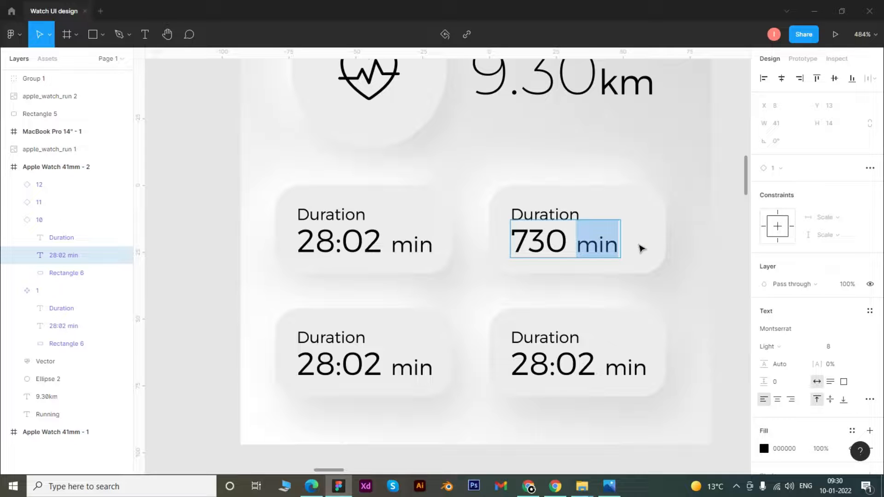
pyautogui.write('Kcal')
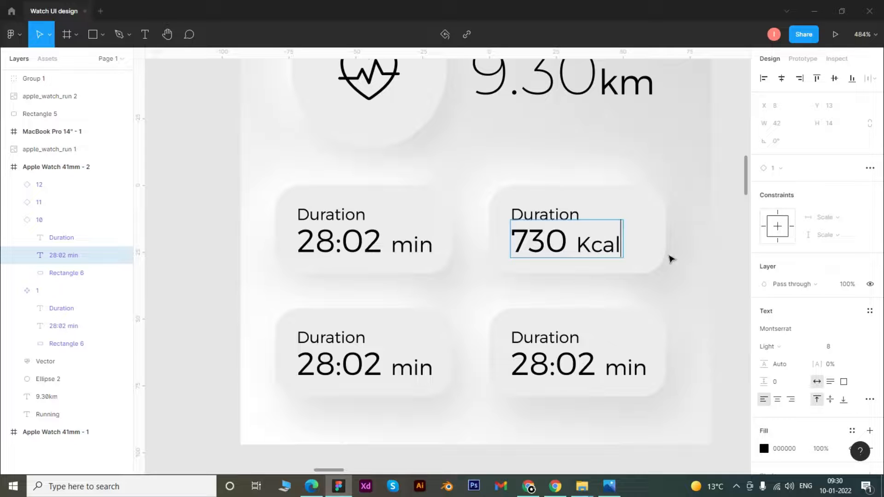
pyautogui.press('Escape')
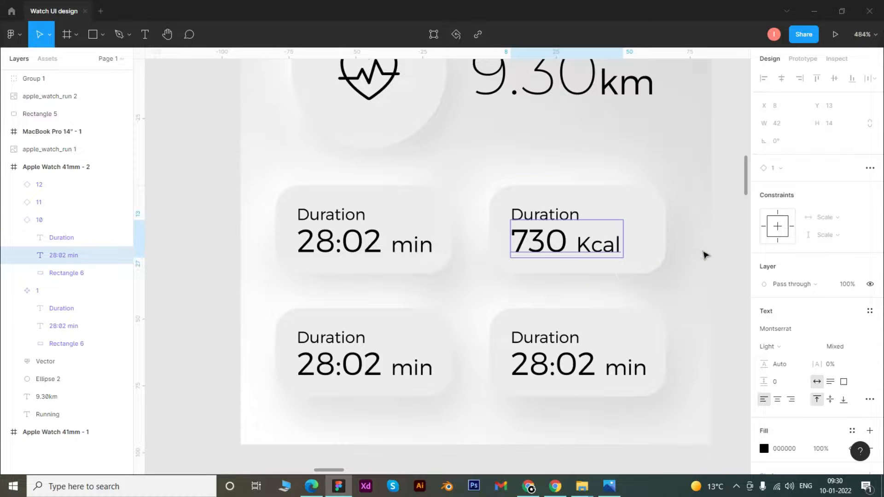
pyautogui.click(709, 256)
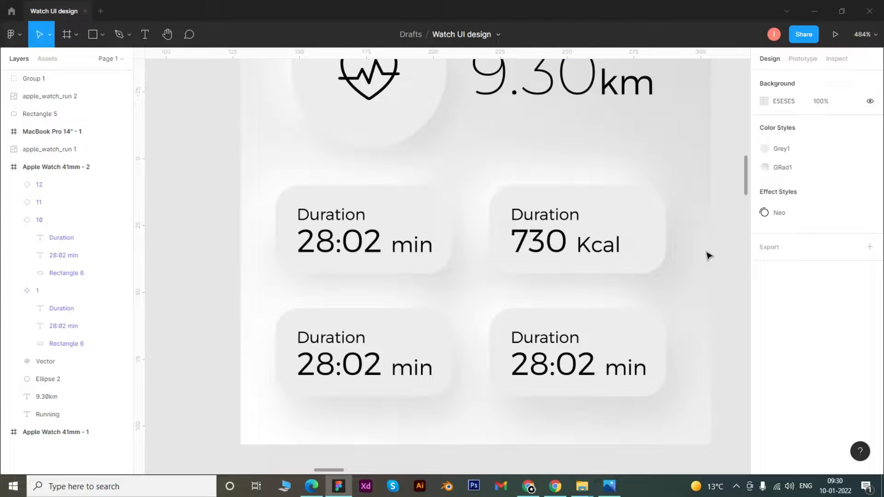
# Change the label above the 730 Kcal value from Duration to Calarioes.
pyautogui.doubleClick(554, 219)
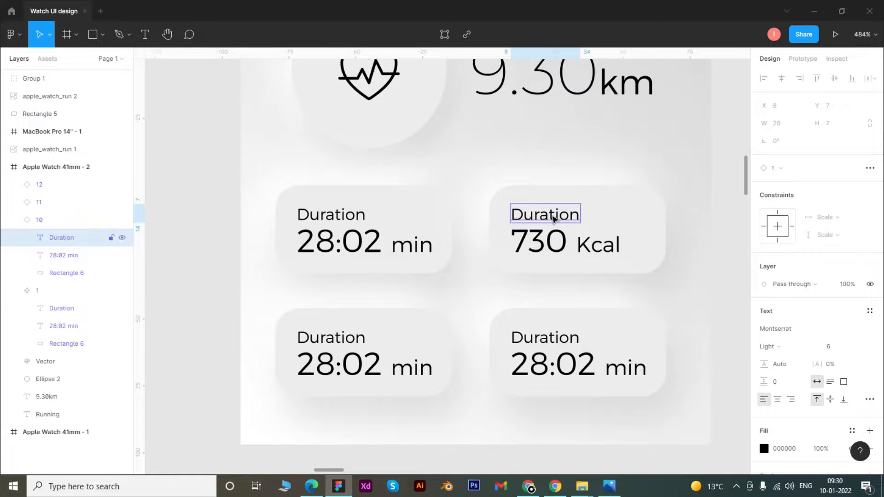
pyautogui.doubleClick(553, 217)
pyautogui.write('Cala')
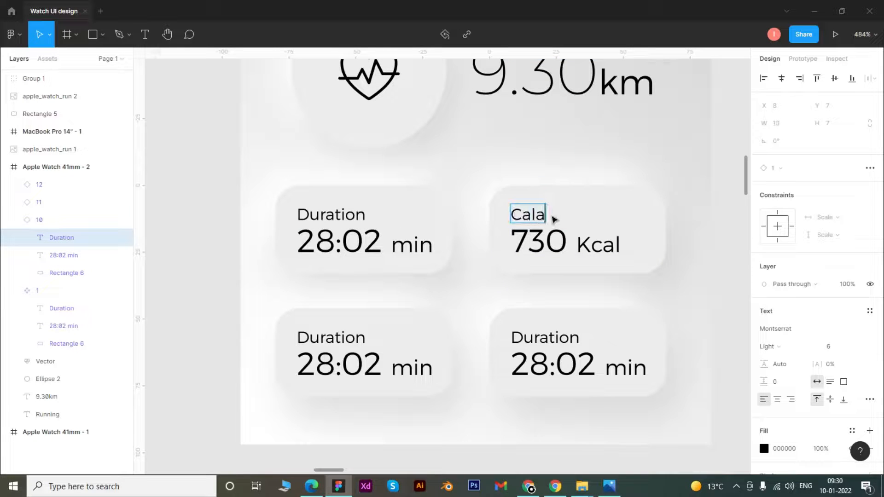
pyautogui.write('rioes')
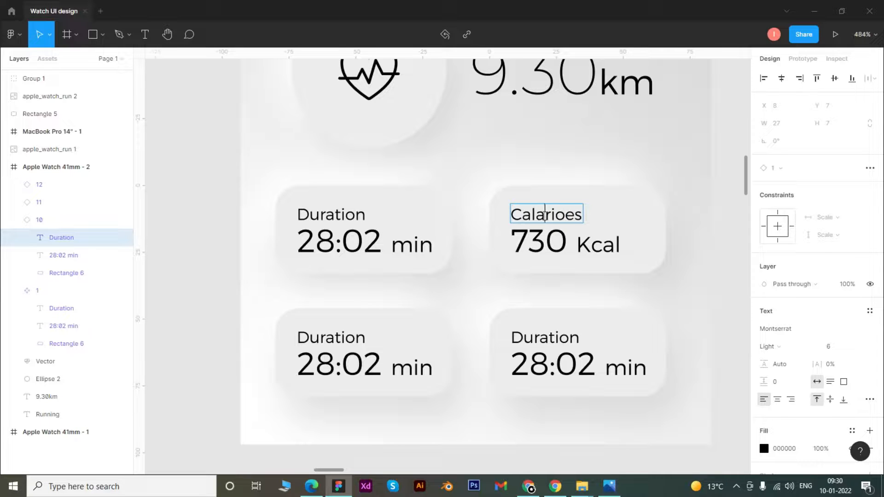
pyautogui.moveTo(545, 215); pyautogui.dragTo(643, 224)
pyautogui.press('Escape')
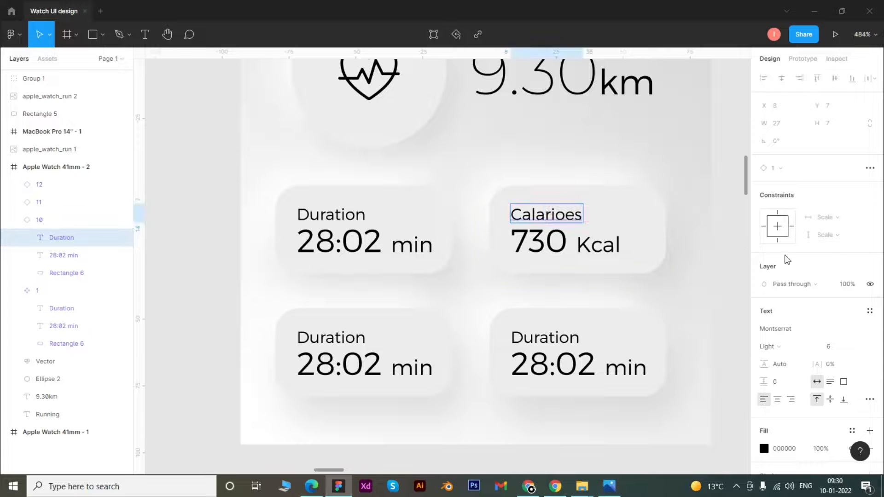
pyautogui.click(709, 231)
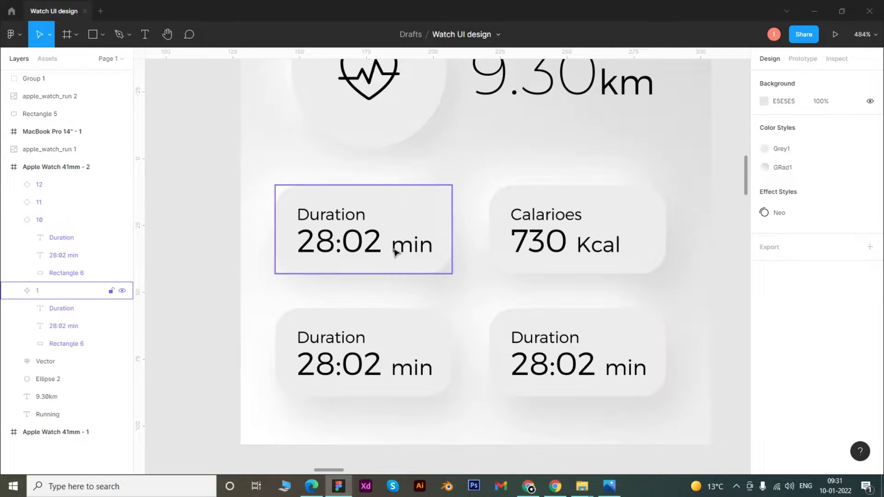
# Try font sizes 15 and 13 on the 28:02 number in the original card component and return it to 12.
pyautogui.click(424, 227)
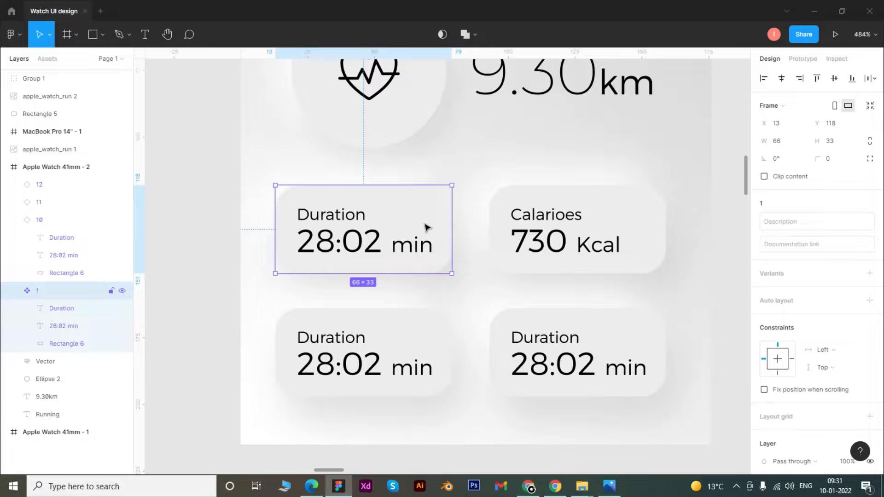
pyautogui.doubleClick(382, 240)
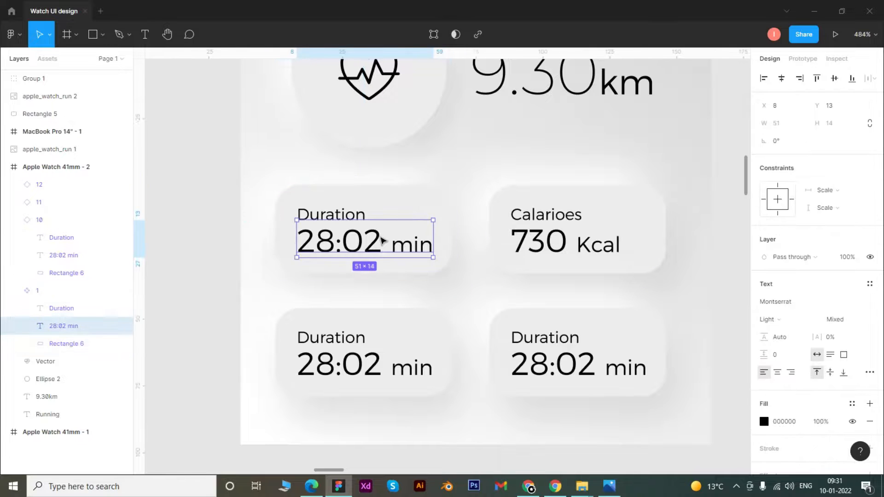
pyautogui.doubleClick(383, 241)
pyautogui.moveTo(382, 240); pyautogui.dragTo(270, 246)
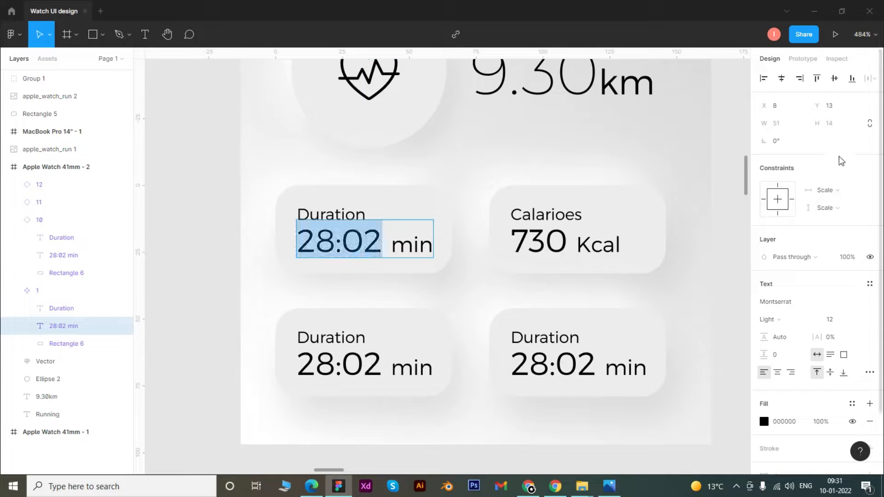
pyautogui.click(839, 319)
pyautogui.press('Up')
pyautogui.press('Up')
pyautogui.press('Up')
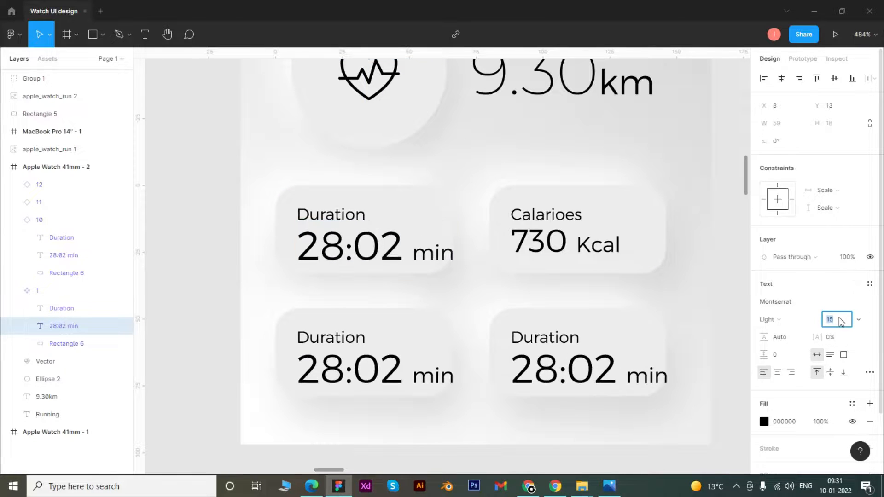
pyautogui.press('Down')
pyautogui.press('Down')
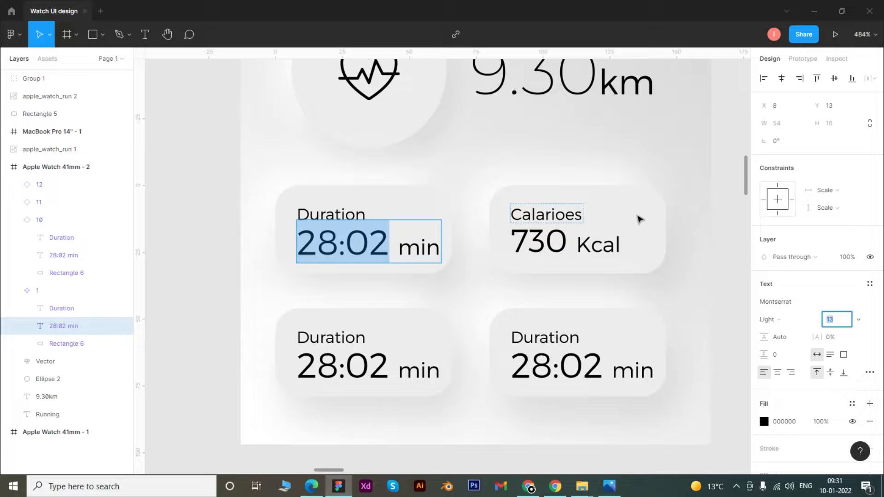
pyautogui.click(487, 238)
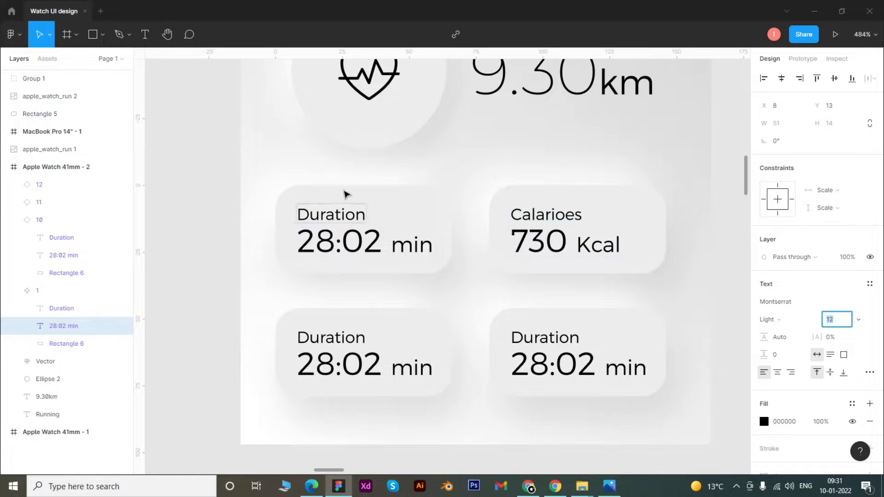
# Try square corners on the original card component's background rectangle and undo the change.
pyautogui.click(408, 203)
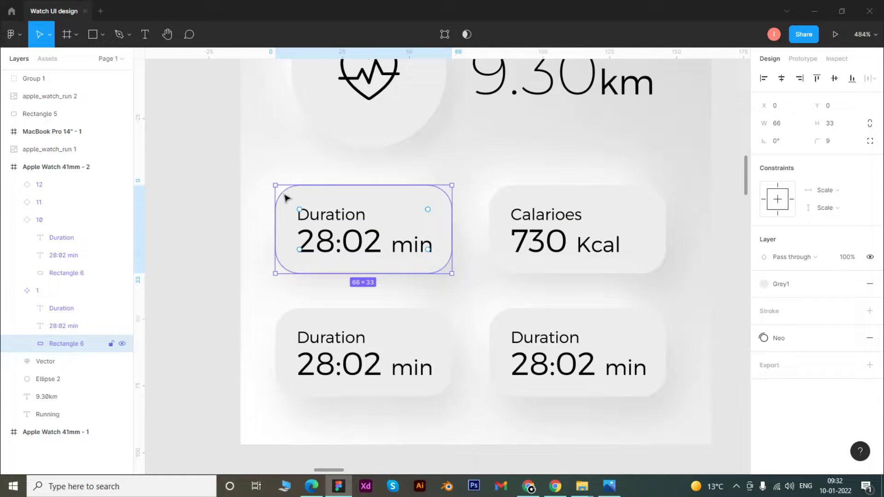
pyautogui.moveTo(299, 209); pyautogui.dragTo(274, 185)
pyautogui.click(596, 201)
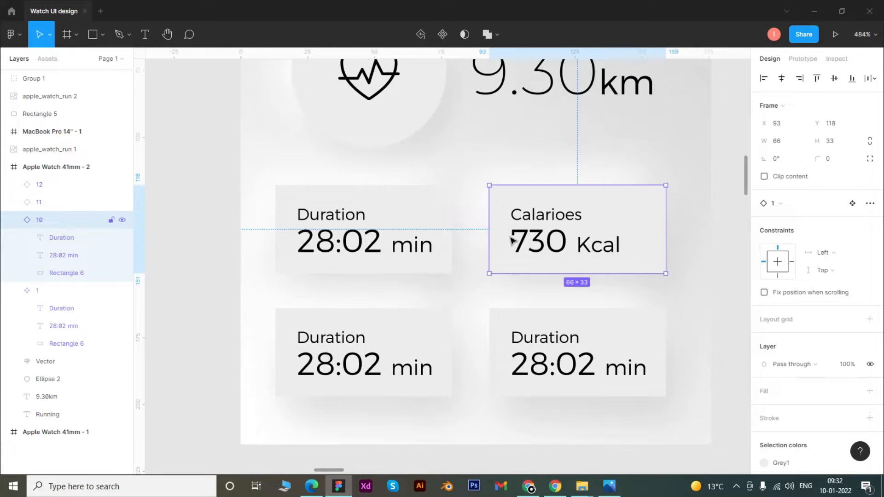
pyautogui.hotkey('ctrl', 'z')
pyautogui.hotkey('ctrl', 'z')
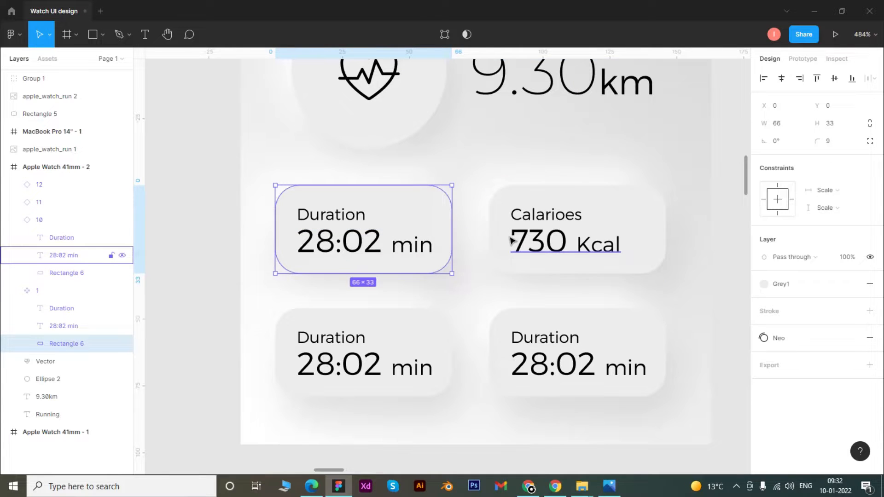
pyautogui.click(542, 165)
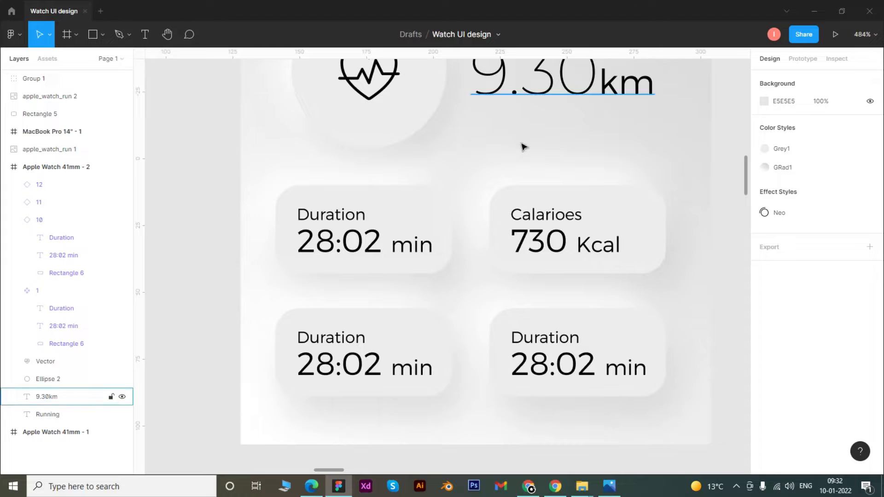
# Set the fill colour of the 28:02 min text in the original card component to dark red A40505.
pyautogui.doubleClick(353, 238)
pyautogui.doubleClick(353, 238)
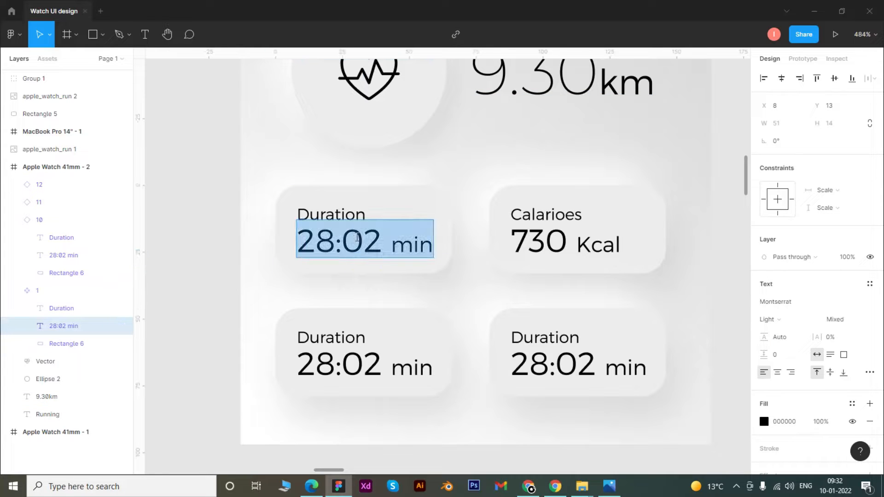
pyautogui.click(764, 421)
pyautogui.moveTo(745, 253); pyautogui.dragTo(747, 245)
pyautogui.click(740, 186)
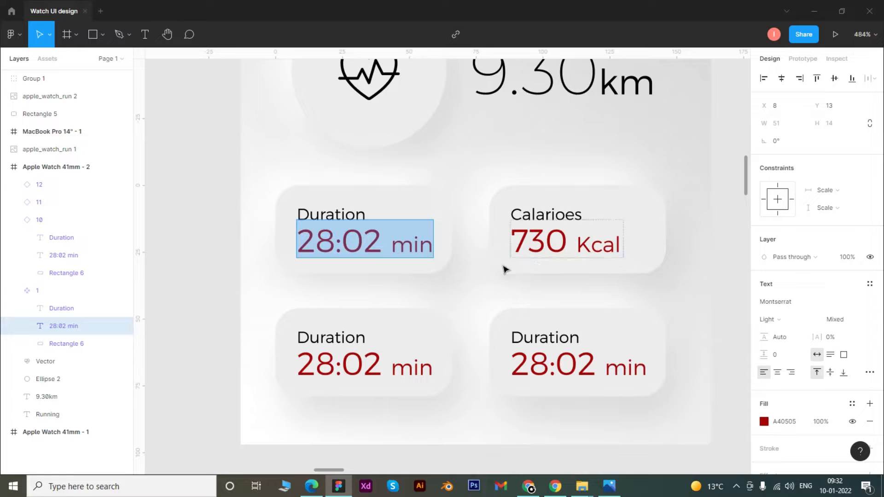
# Undo the dark red fill on the 28:02 min text in the original card component and deselect the text.
pyautogui.press('Escape')
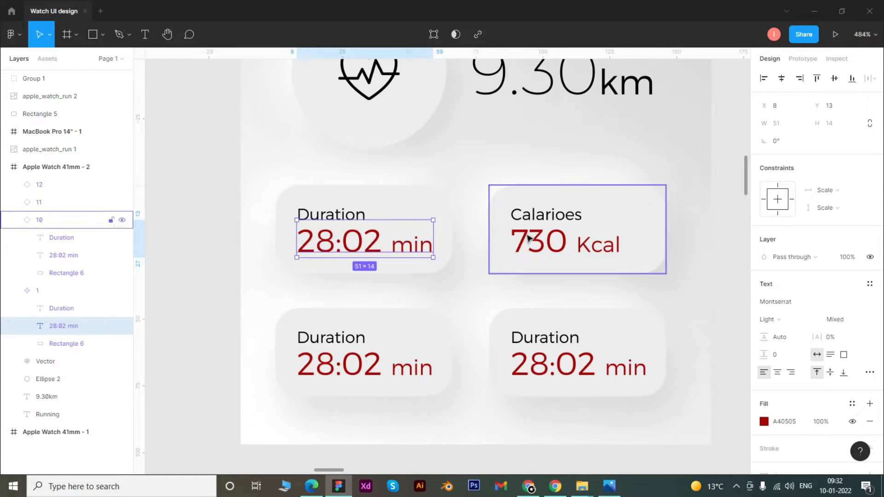
pyautogui.click(698, 273)
pyautogui.hotkey('ctrl', 'z')
pyautogui.hotkey('ctrl', 'z')
pyautogui.hotkey('ctrl', 'z')
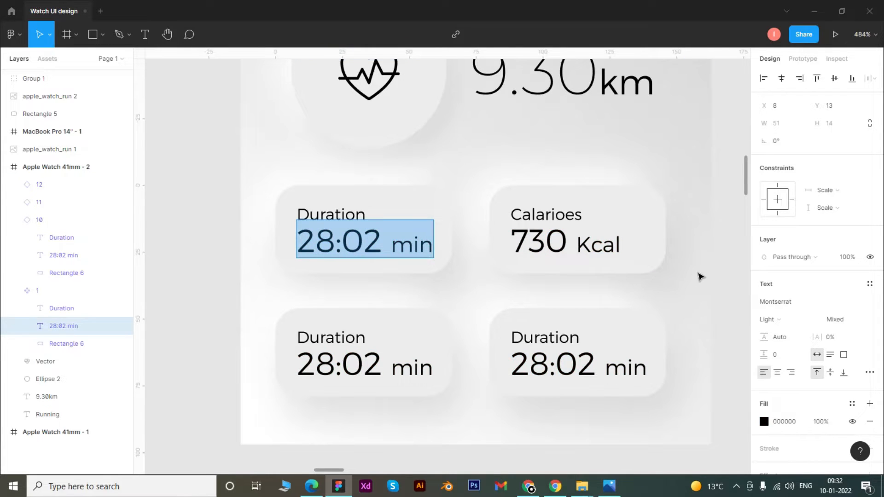
pyautogui.press('Escape')
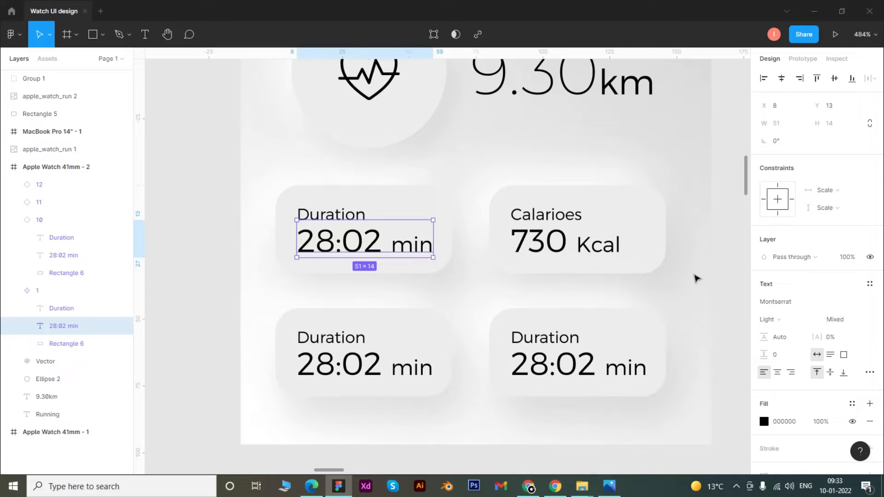
pyautogui.click(228, 276)
# Examine the distance readout and four stat cards on the reference running screen, then return to the card grid being built.
pyautogui.moveTo(198, 199); pyautogui.dragTo(679, 212)
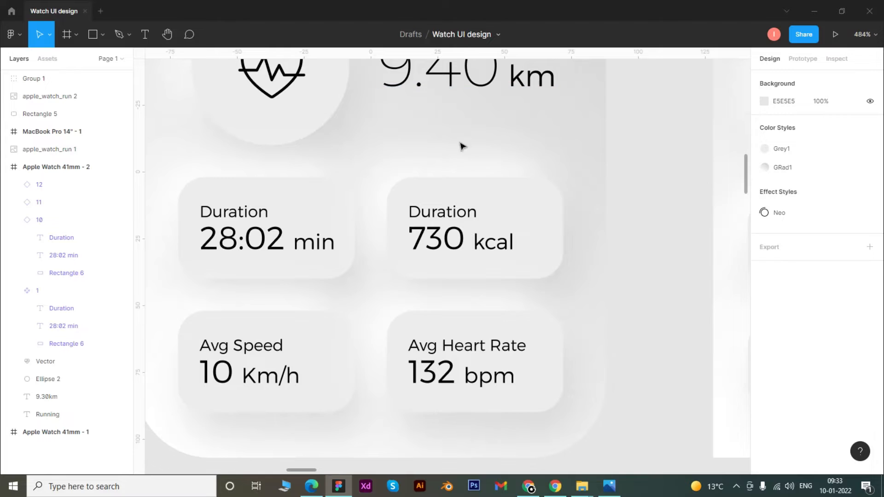
pyautogui.moveTo(477, 149); pyautogui.dragTo(489, 219)
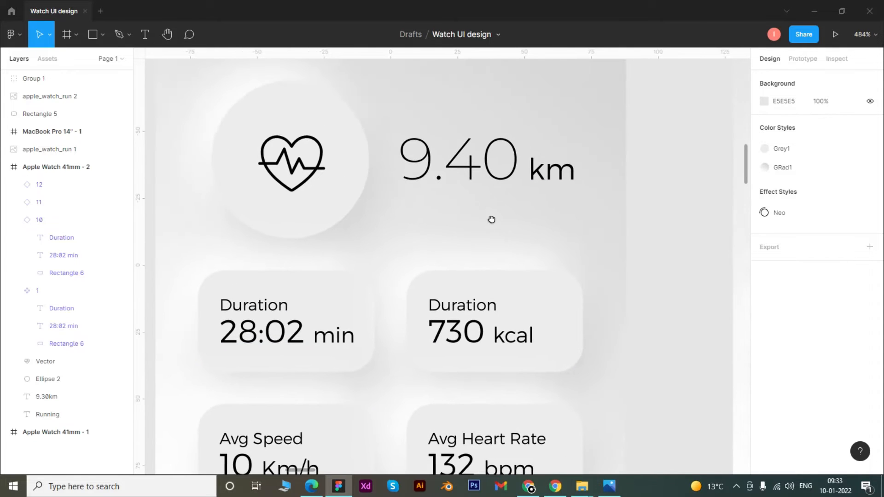
pyautogui.moveTo(575, 395); pyautogui.dragTo(291, 341)
pyautogui.moveTo(684, 169); pyautogui.dragTo(440, 142)
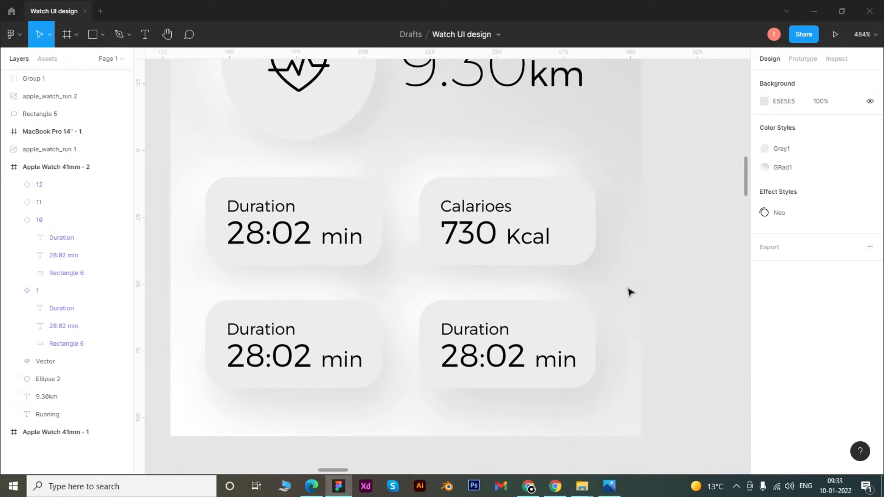